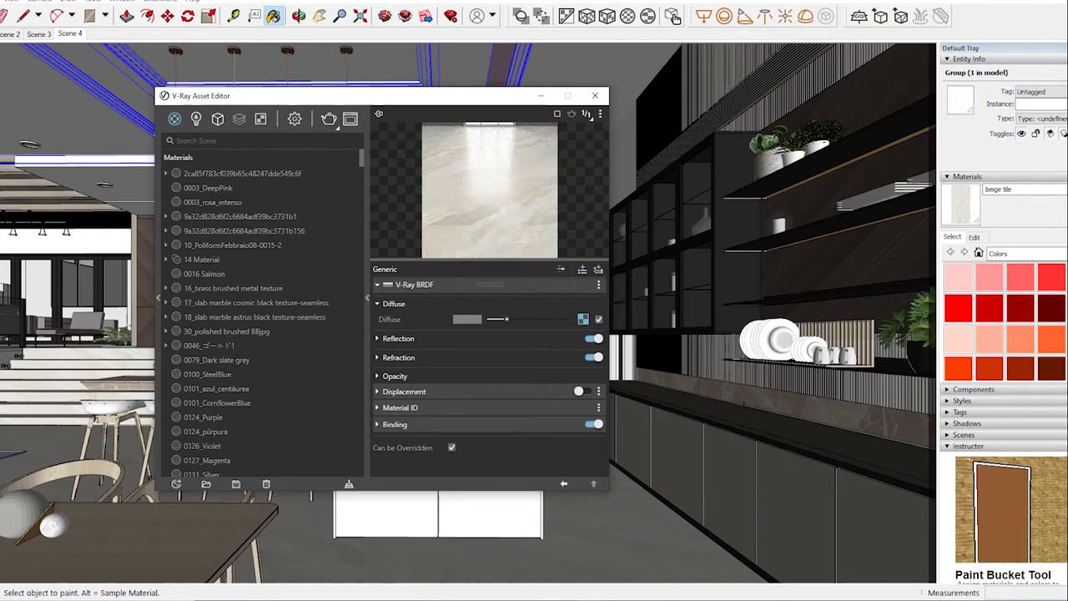
# Step: Toggle Fresnel on the beige tile's reflection and switch its displacement on
pyautogui.click(377, 338)
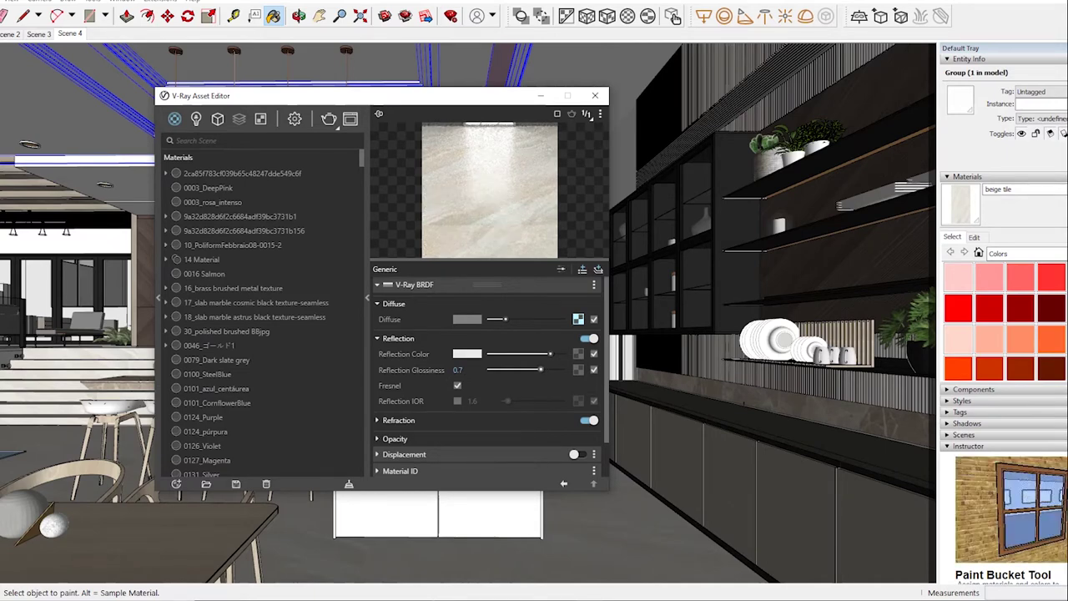
pyautogui.click(458, 386)
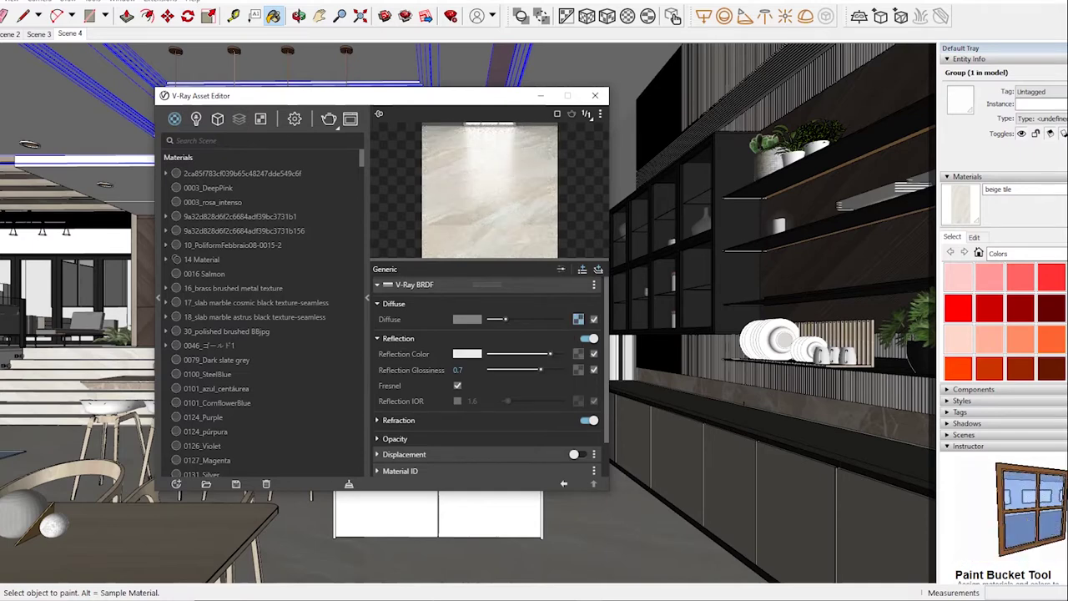
pyautogui.click(403, 454)
pyautogui.click(574, 454)
pyautogui.scroll(-2, 489, 384)
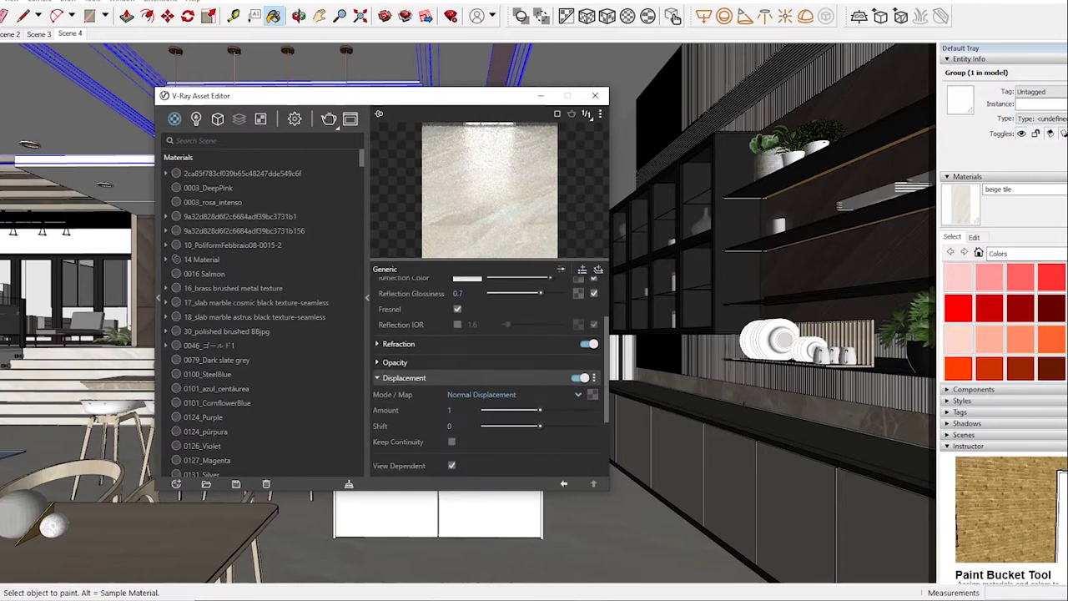
pyautogui.scroll(1, 489, 375)
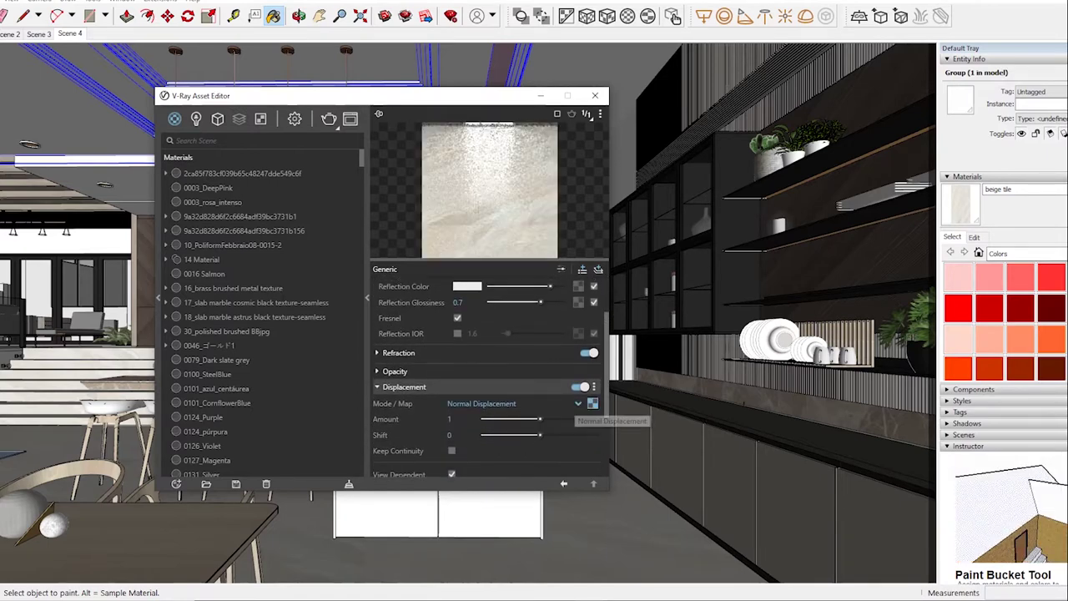
# Step: Set the tile's displacement Amount to 0 and clear its displacement map
pyautogui.moveTo(540, 419); pyautogui.dragTo(484, 419)
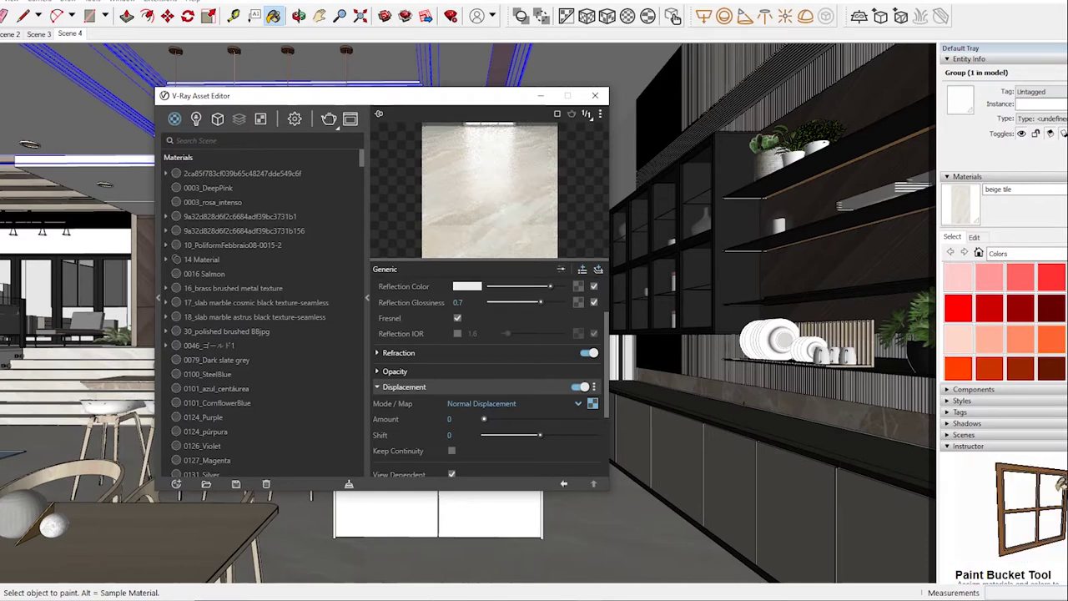
pyautogui.click(593, 404)
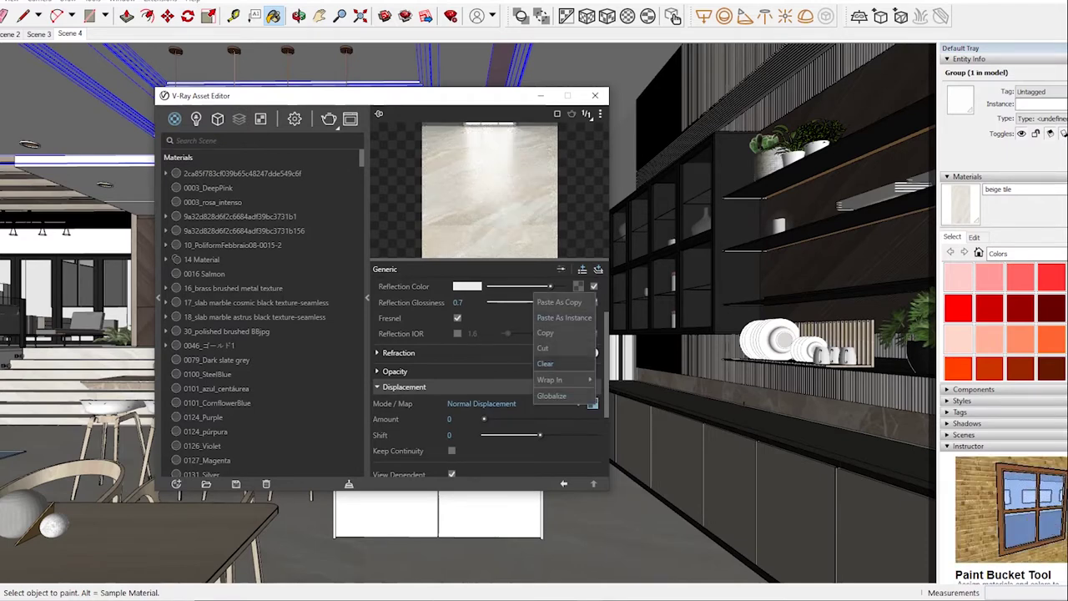
pyautogui.click(561, 363)
pyautogui.scroll(2, 488, 375)
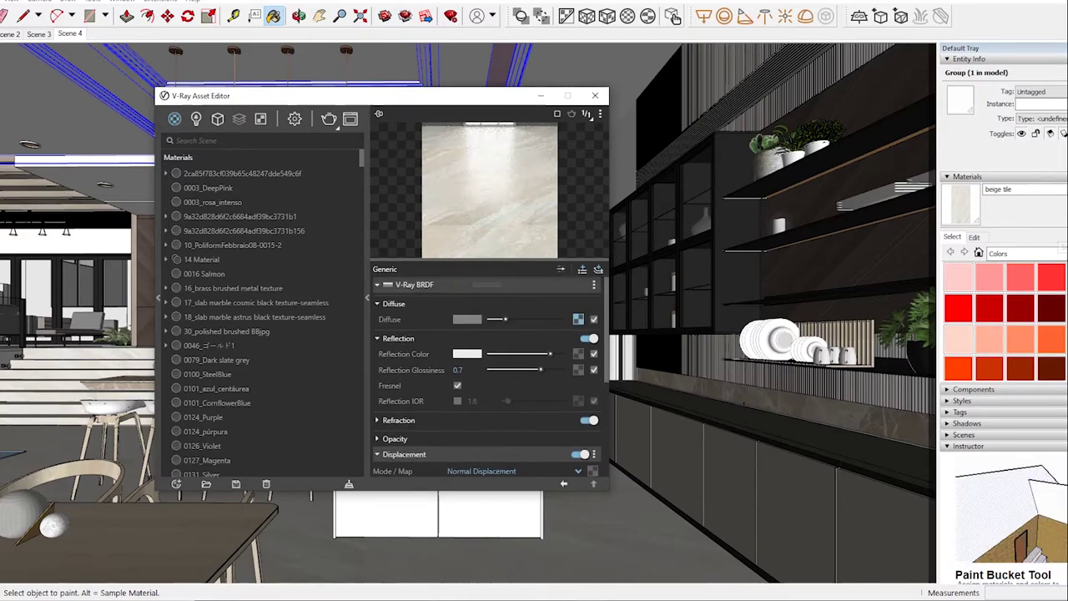
pyautogui.moveTo(776, 334); pyautogui.dragTo(626, 342, button='middle')
# Step: Sample cHAMPAGNE and dim its reflection colour slightly
pyautogui.keyDown('alt'); pyautogui.click(668, 417); pyautogui.keyUp('alt')
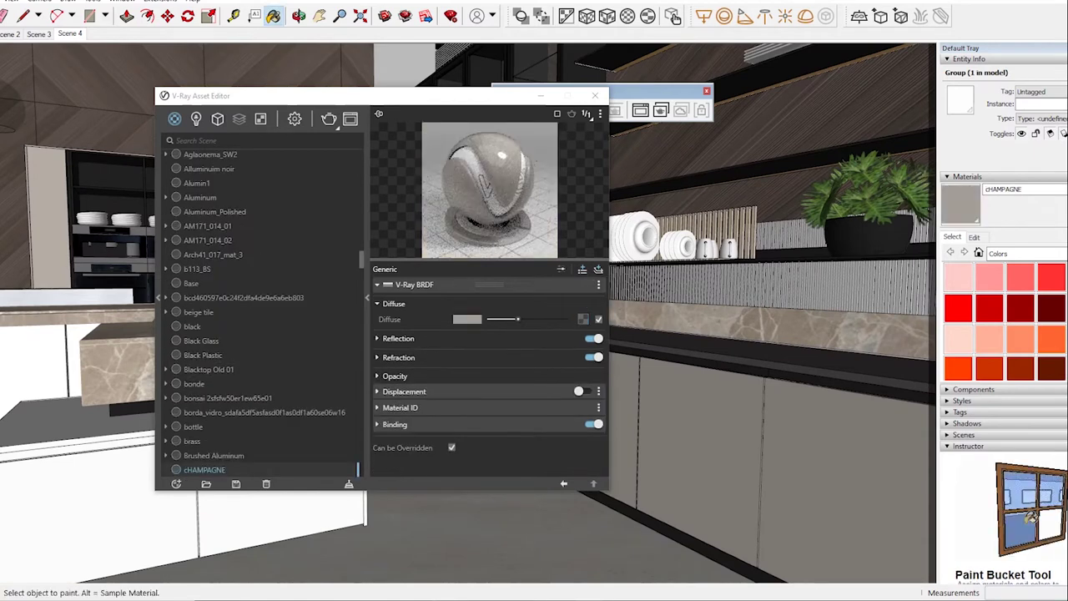
pyautogui.moveTo(562, 354); pyautogui.dragTo(550, 353)
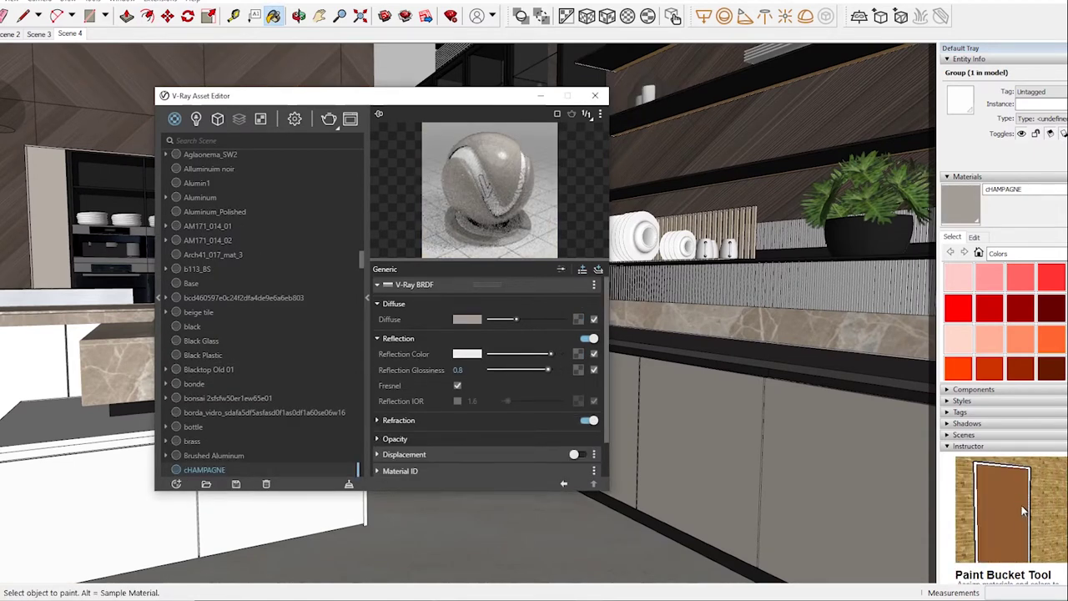
pyautogui.moveTo(550, 353); pyautogui.dragTo(558, 354)
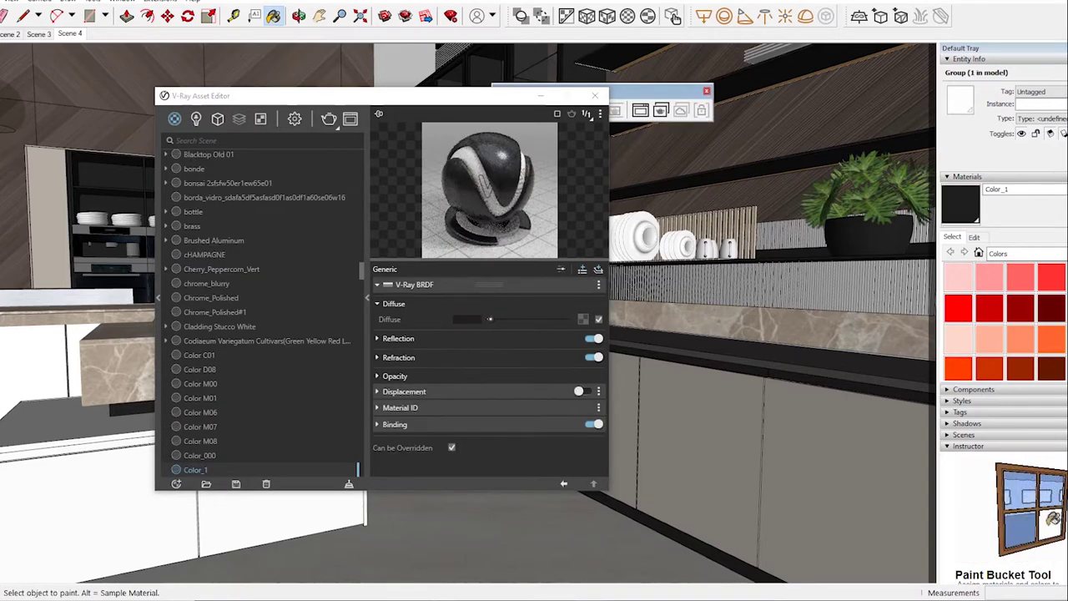
# Step: Show Color_1's reflection at 0.75 glossiness, then sample the marble material s
pyautogui.click(399, 338)
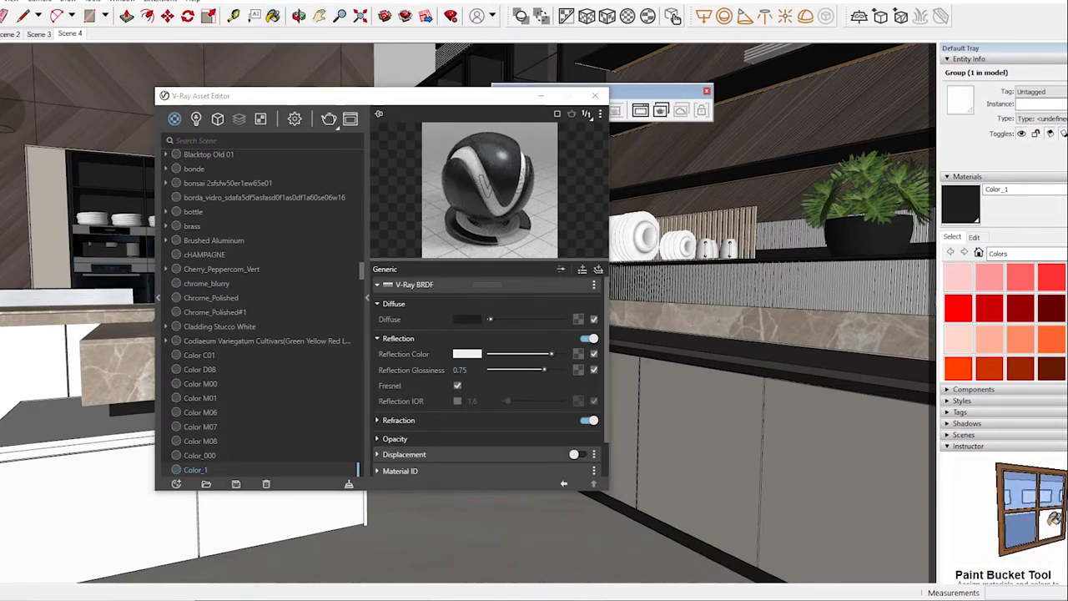
pyautogui.moveTo(751, 376); pyautogui.dragTo(718, 359, button='middle')
pyautogui.keyDown('alt'); pyautogui.click(834, 350); pyautogui.keyUp('alt')
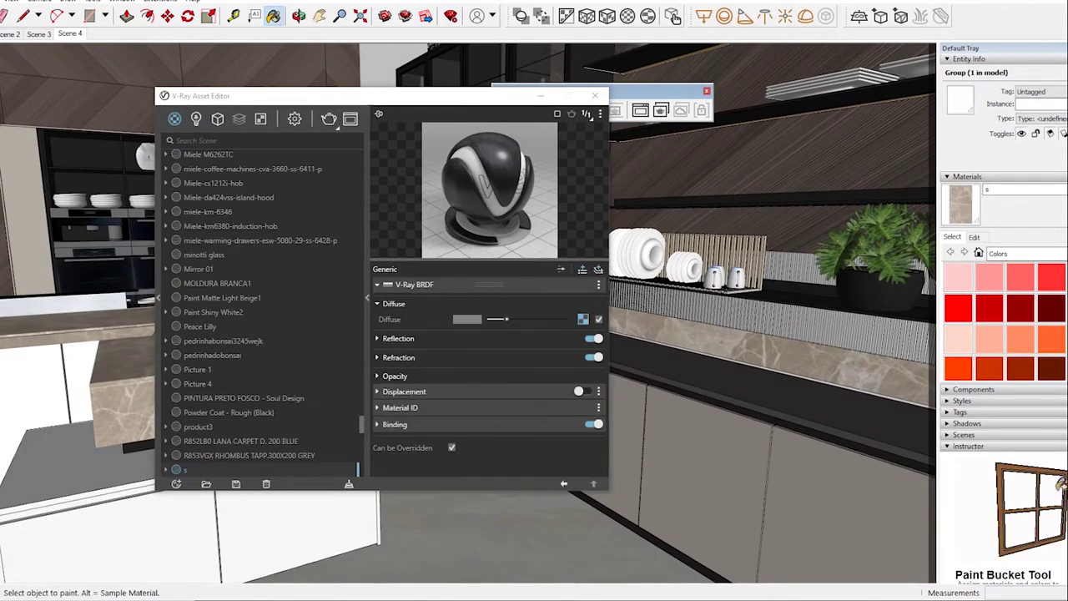
# Step: Sample the black Color_8 material and lower its reflection glossiness from 0.9 to 0.85
pyautogui.click(398, 338)
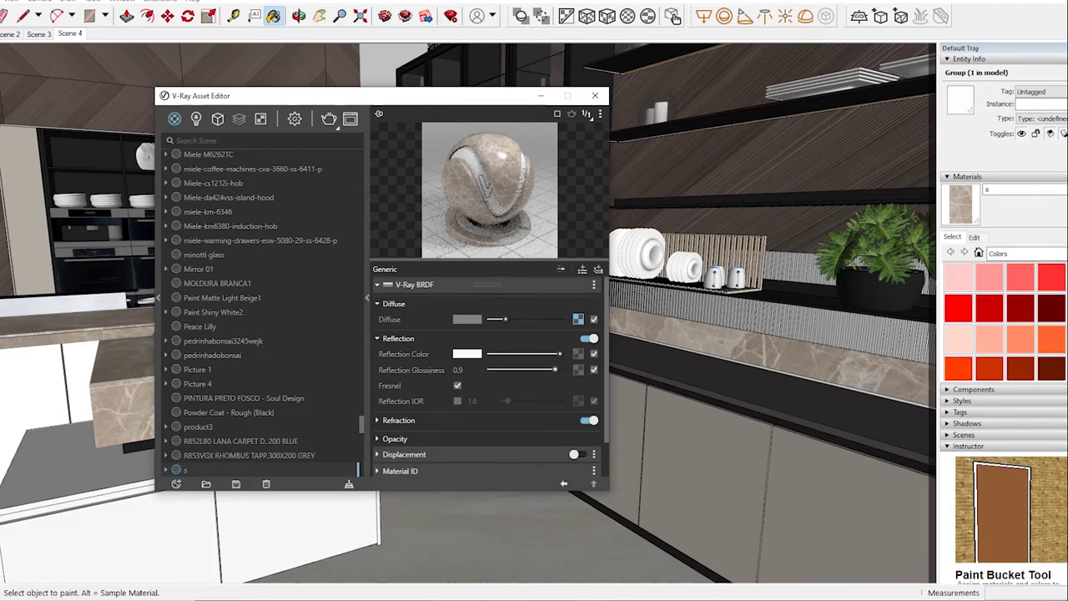
pyautogui.click(676, 18)
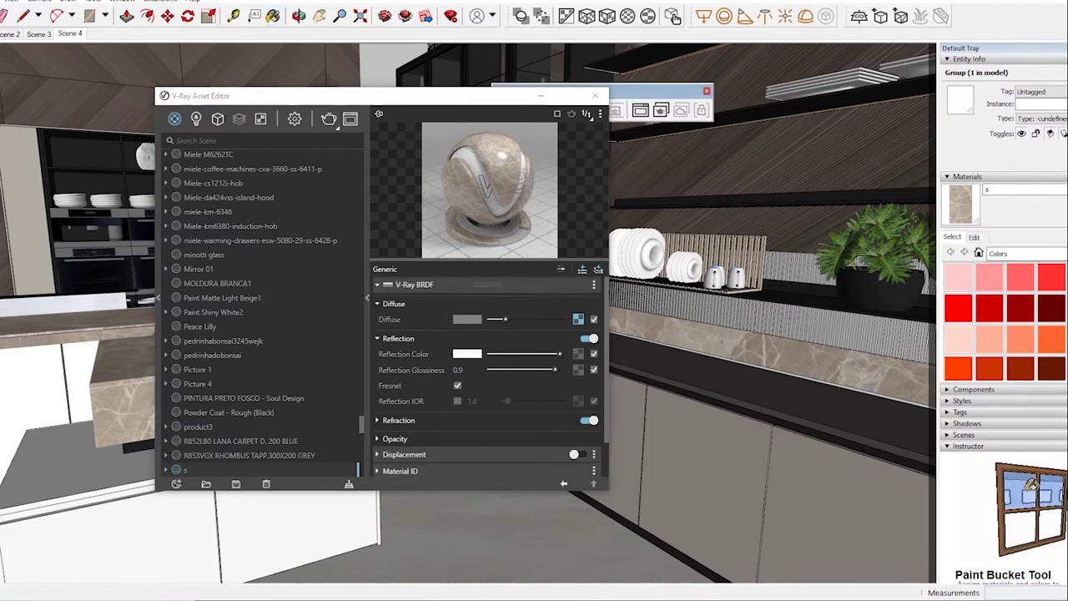
pyautogui.keyDown('alt'); pyautogui.click(834, 192); pyautogui.keyUp('alt')
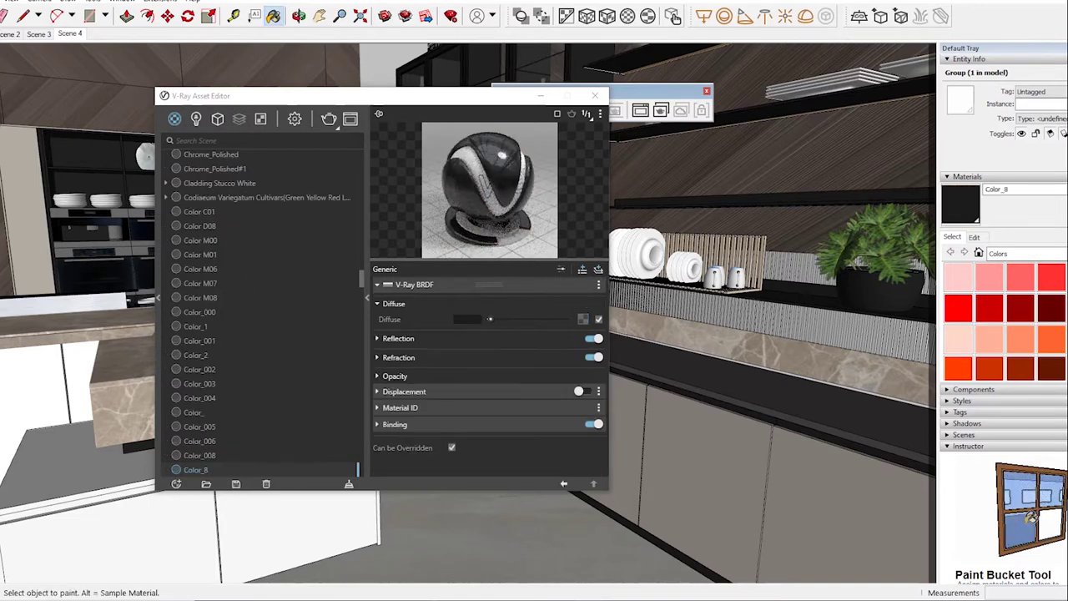
pyautogui.click(398, 338)
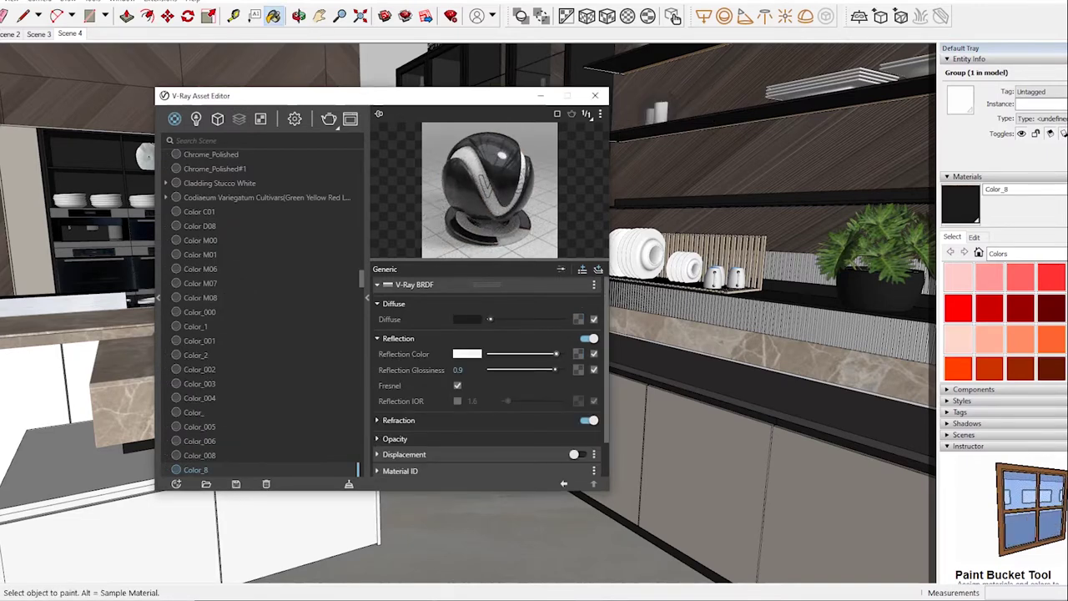
pyautogui.moveTo(555, 370); pyautogui.dragTo(551, 370)
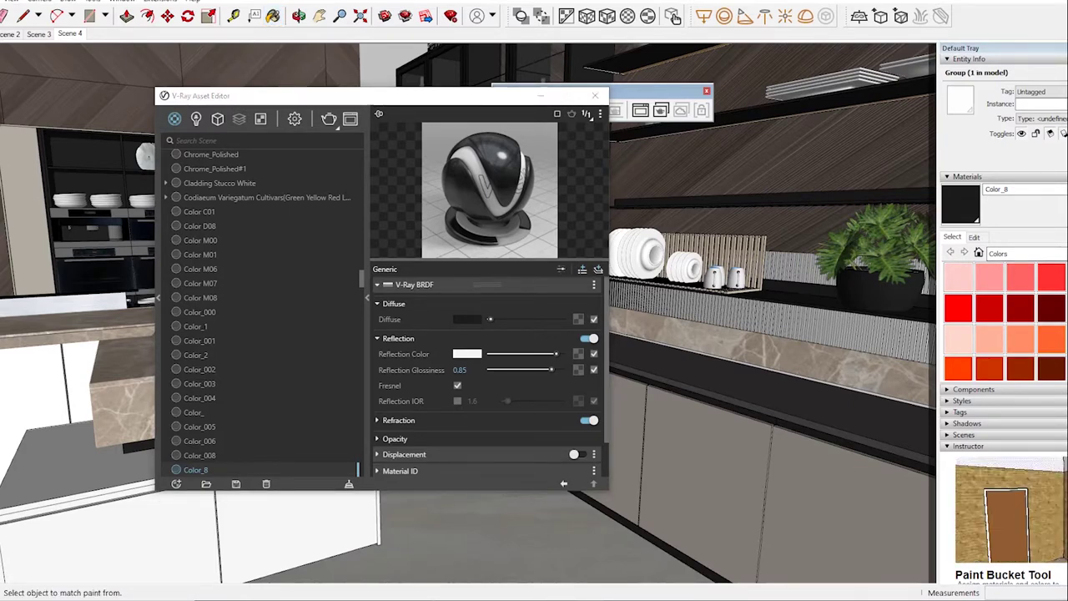
pyautogui.keyDown('alt'); pyautogui.click(751, 334); pyautogui.keyUp('alt')
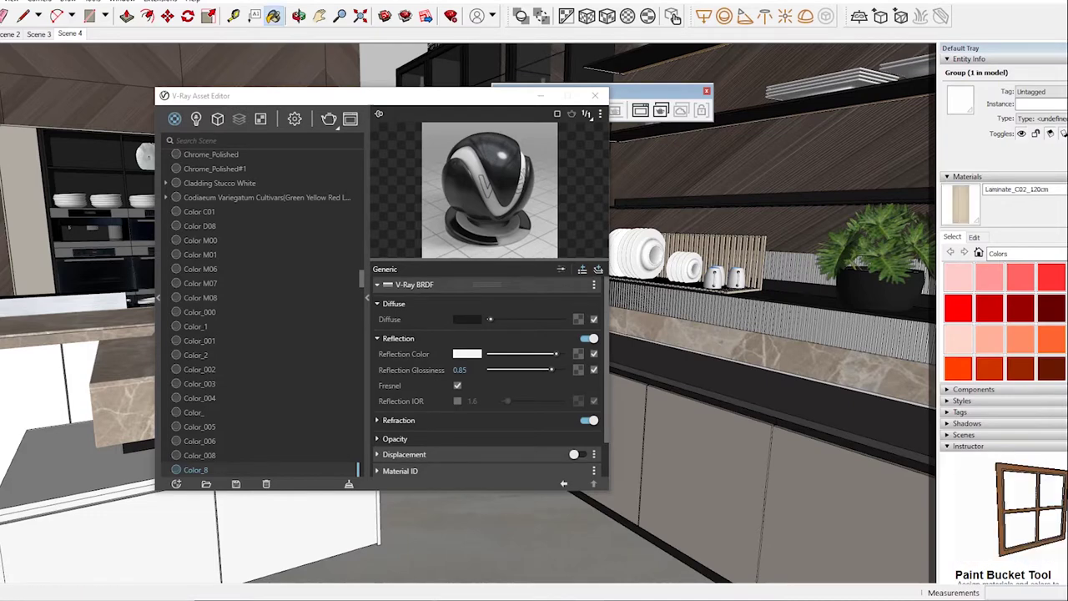
# Step: Check the reflection of Laminate_C02_120cm (0.85 glossiness) and walnut bronxe (0.75 glossiness)
pyautogui.click(399, 338)
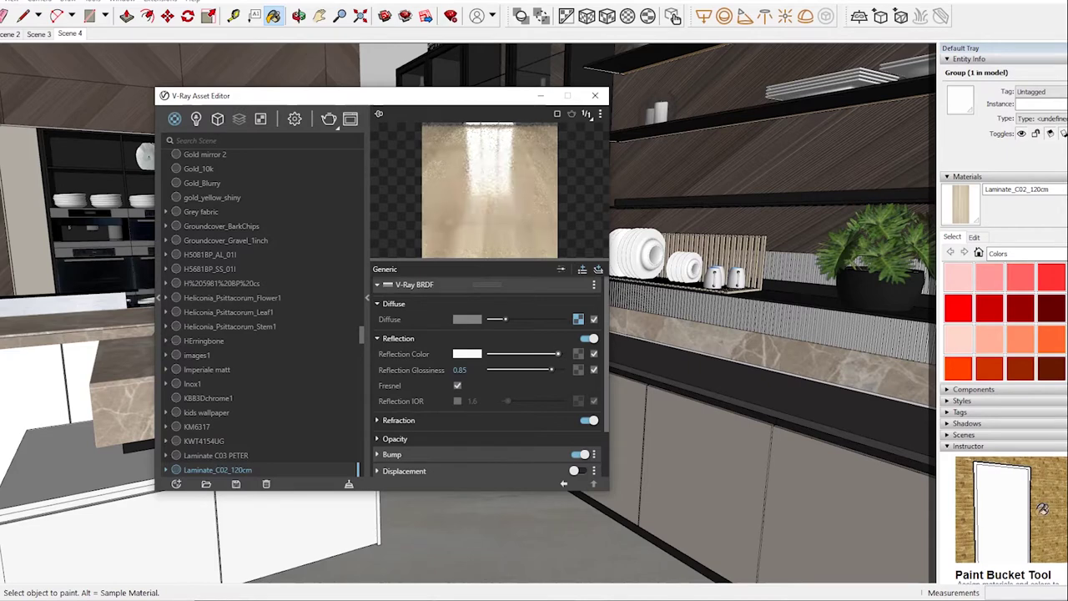
pyautogui.moveTo(751, 250); pyautogui.dragTo(793, 234, button='middle')
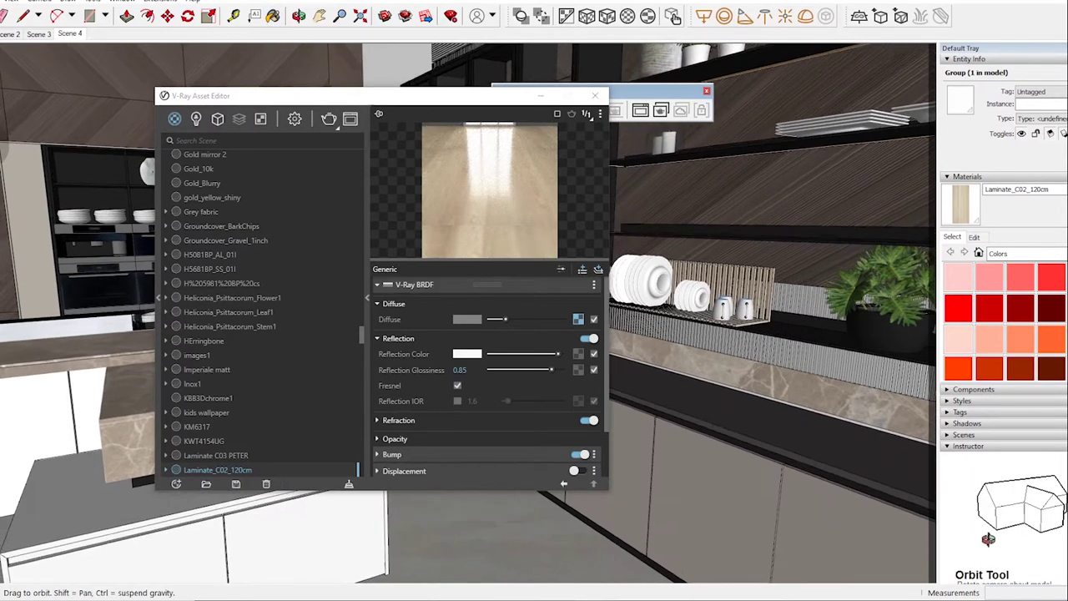
pyautogui.keyDown('alt'); pyautogui.click(793, 208); pyautogui.keyUp('alt')
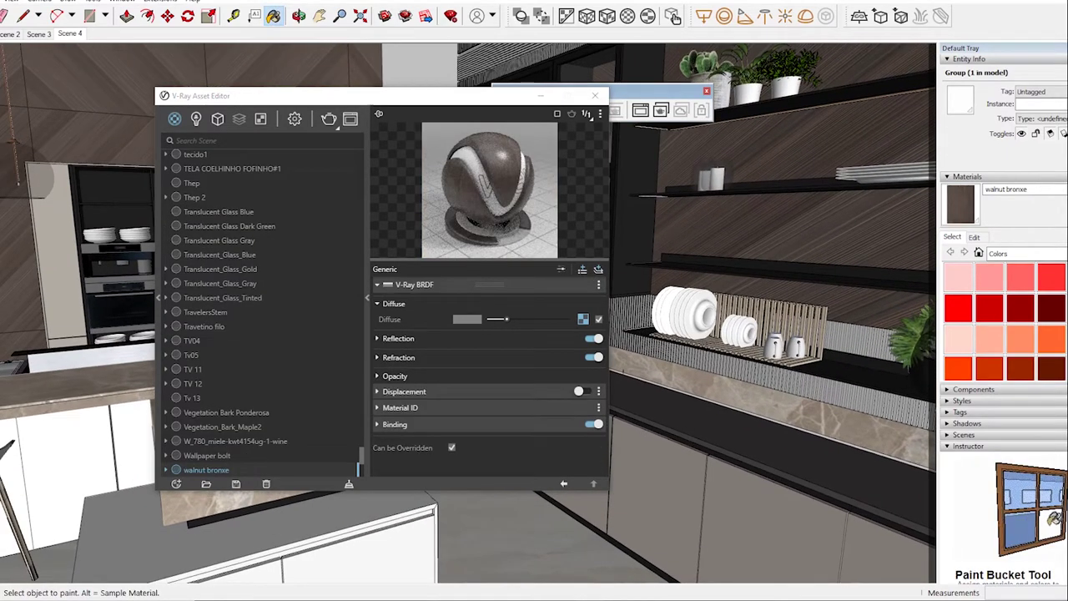
pyautogui.click(399, 338)
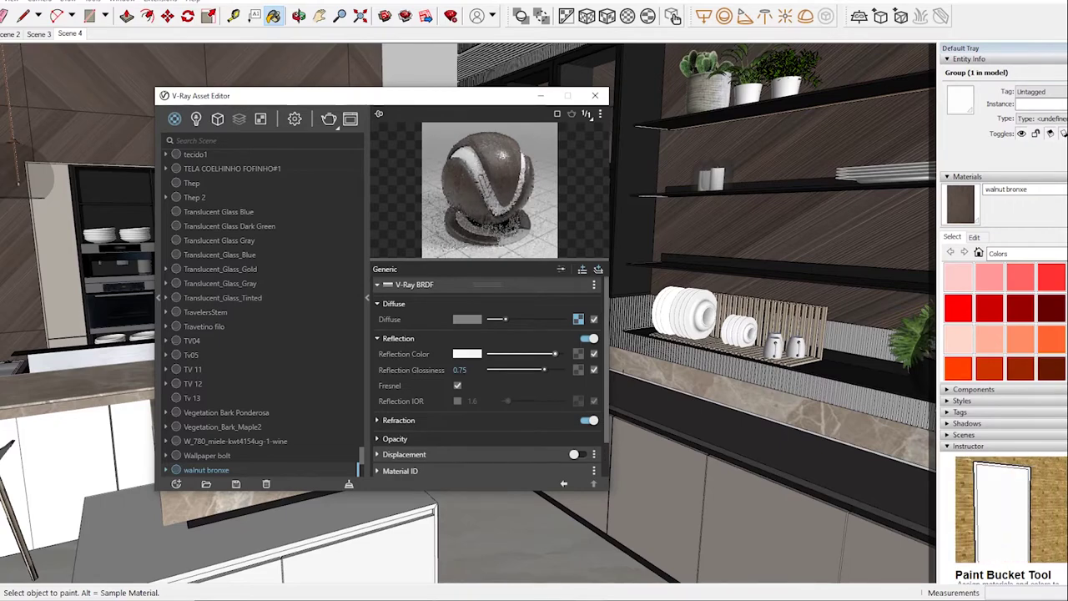
pyautogui.press('alt')
pyautogui.moveTo(751, 334)
pyautogui.mouseDown(button='middle')
pyautogui.moveTo(801, 317)
pyautogui.moveTo(768, 300)
pyautogui.moveTo(785, 267)
pyautogui.moveTo(818, 242)
pyautogui.mouseUp(button='middle')
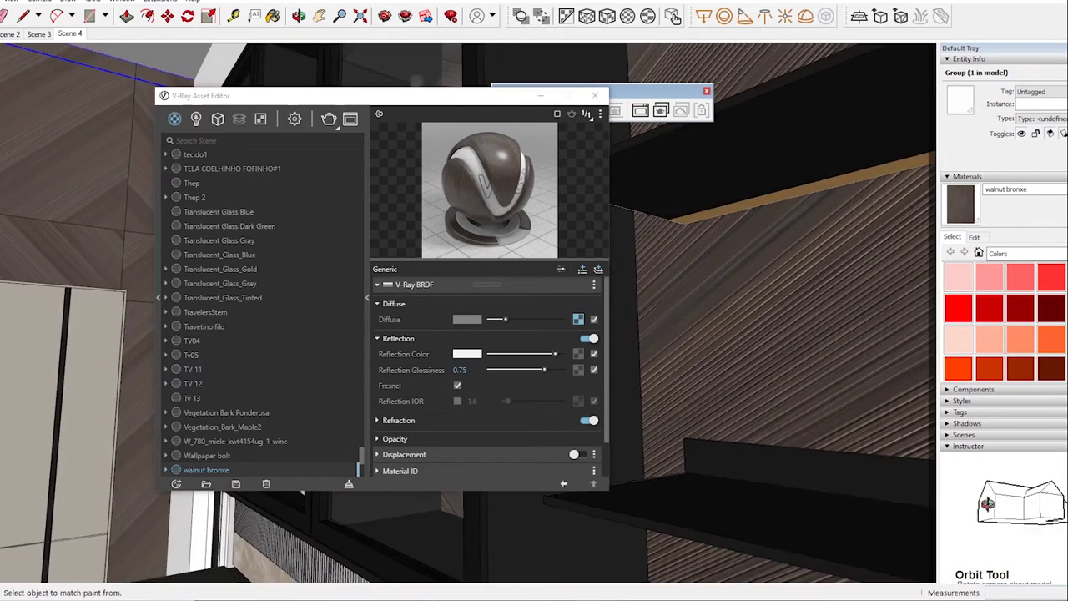
# Step: Set LED_3200k#1 light intensity to 13, then sample Translucent Glass Gray for editing
pyautogui.keyDown('alt'); pyautogui.click(302, 492); pyautogui.keyUp('alt')
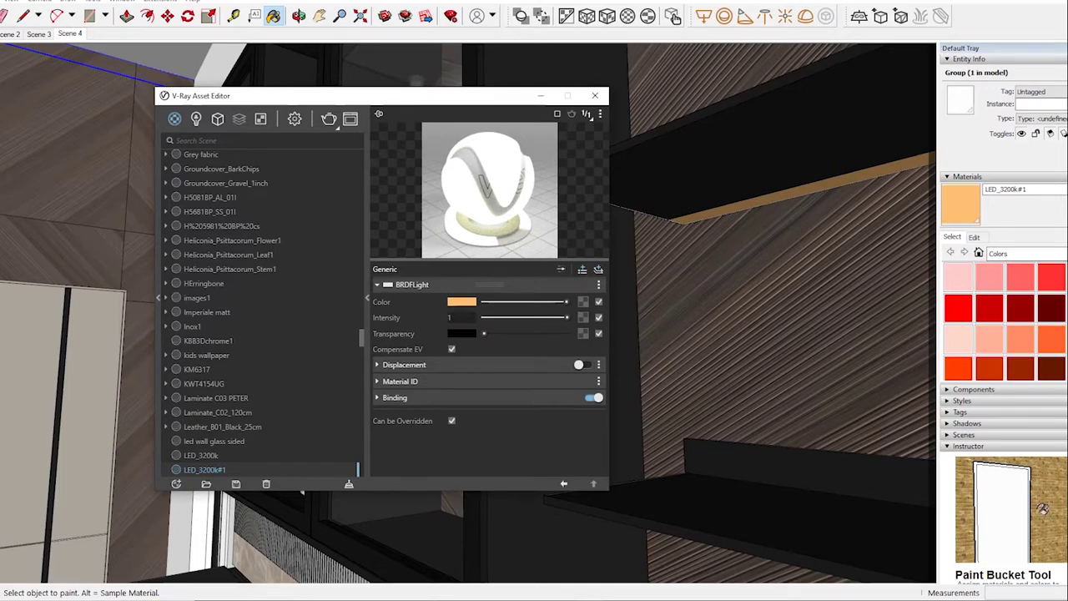
pyautogui.write('3')
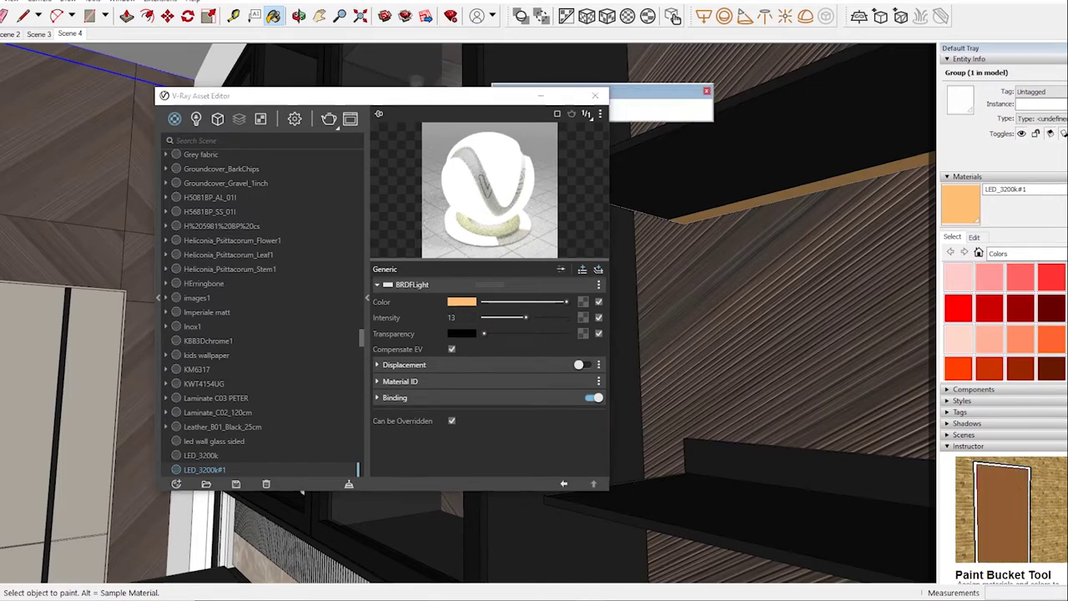
pyautogui.moveTo(302, 493); pyautogui.dragTo(350, 467, button='middle')
pyautogui.moveTo(451, 568); pyautogui.dragTo(515, 572, button='middle')
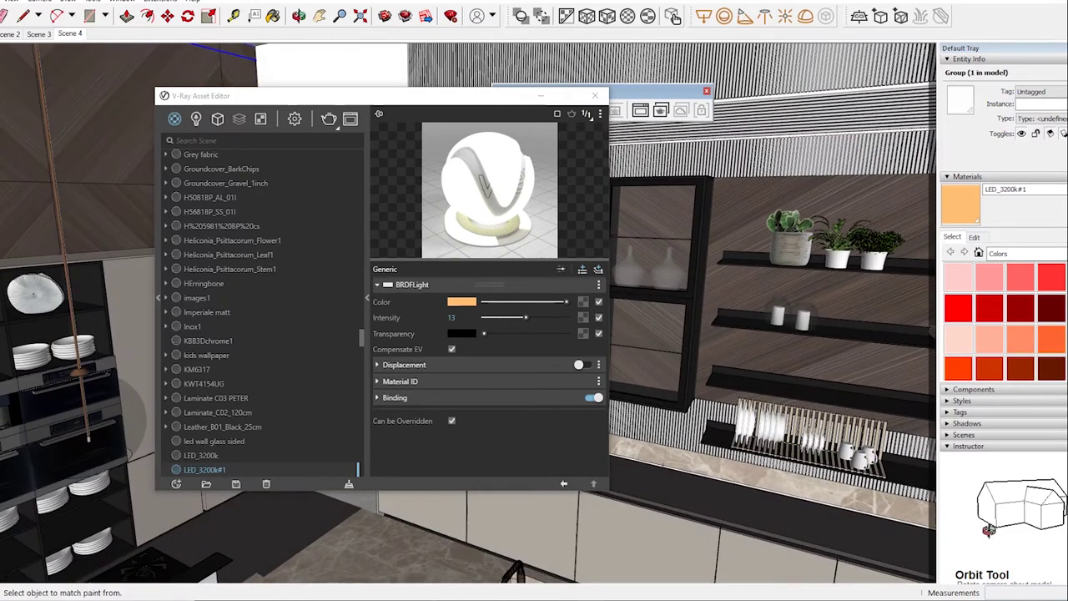
pyautogui.keyDown('alt'); pyautogui.click(515, 573); pyautogui.keyUp('alt')
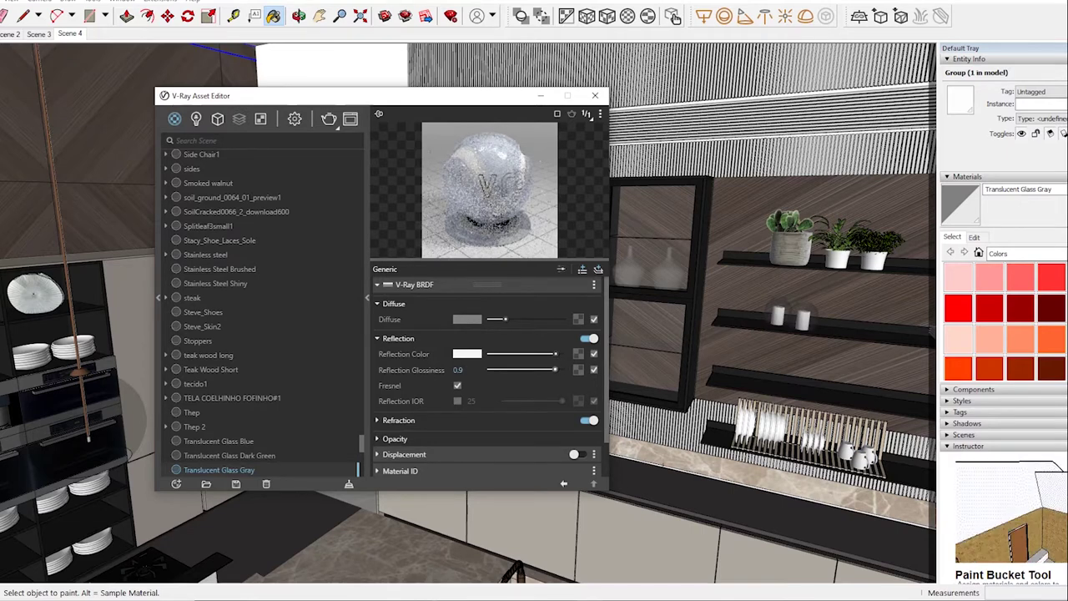
pyautogui.click(398, 420)
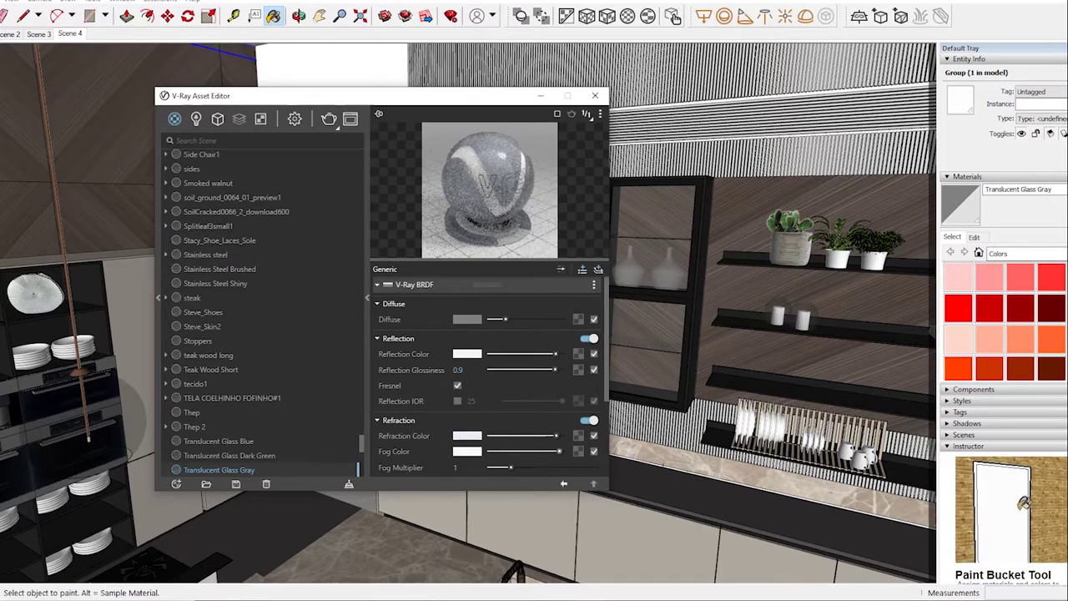
# Step: Sample walnut bronxe from the tall oven cabinet wall
pyautogui.press('alt')
pyautogui.moveTo(751, 334)
pyautogui.mouseDown(button='middle')
pyautogui.moveTo(617, 334)
pyautogui.moveTo(718, 334)
pyautogui.moveTo(642, 334)
pyautogui.mouseUp(button='middle')
pyautogui.moveTo(701, 451); pyautogui.dragTo(643, 450, button='middle')
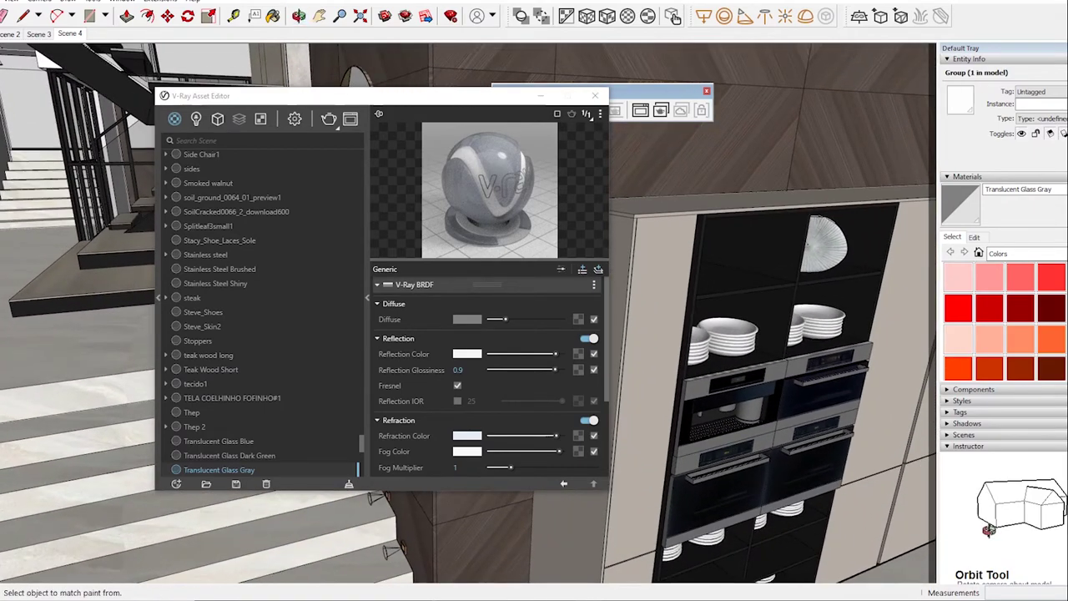
pyautogui.keyDown('alt'); pyautogui.click(751, 125); pyautogui.keyUp('alt')
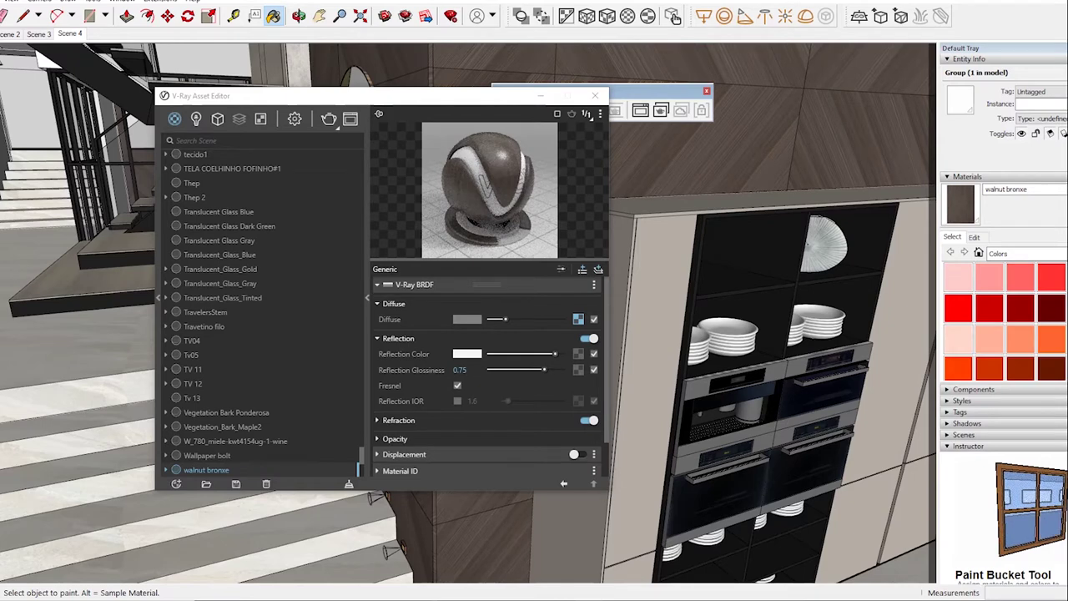
# Step: Inspect Color_1, the Laminate C03 PETER floor and the stair Color_8 materials
pyautogui.keyDown('alt'); pyautogui.click(814, 221); pyautogui.keyUp('alt')
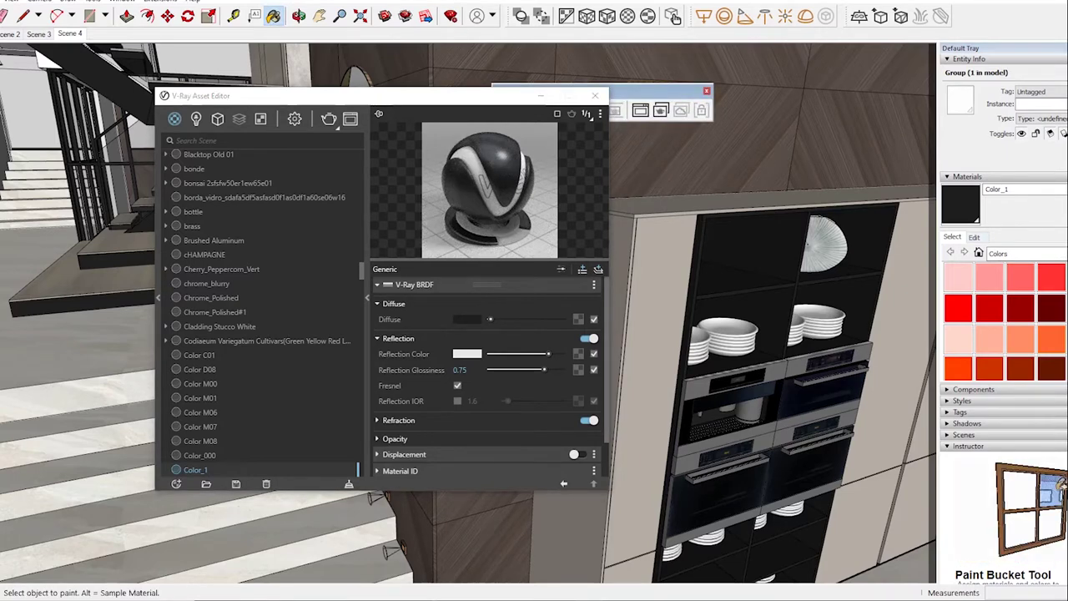
pyautogui.moveTo(668, 334); pyautogui.dragTo(542, 350, button='middle')
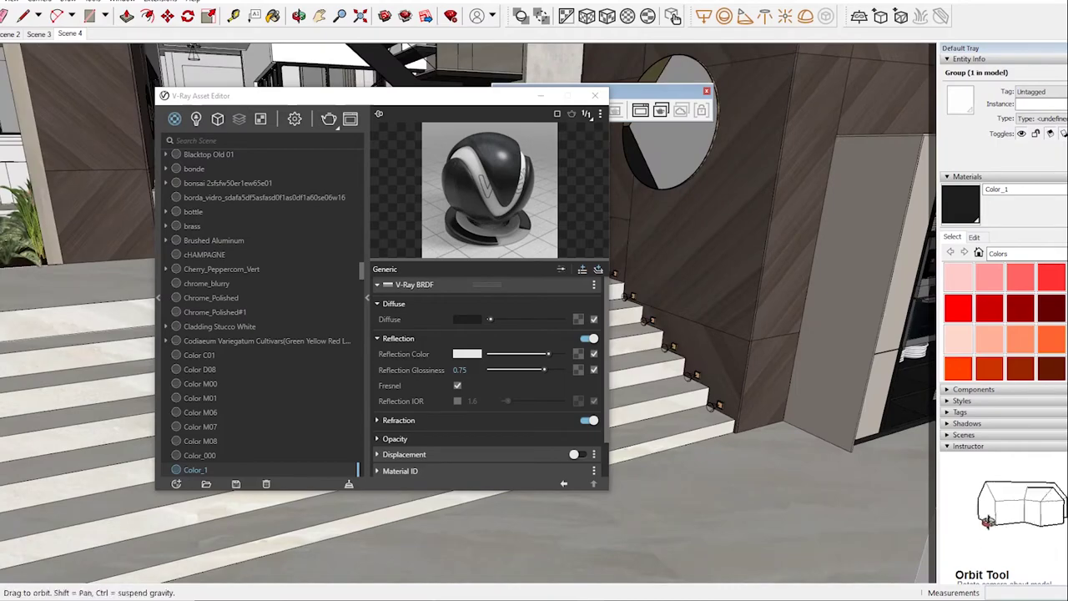
pyautogui.moveTo(668, 334)
pyautogui.mouseDown(button='middle')
pyautogui.moveTo(567, 342)
pyautogui.moveTo(417, 325)
pyautogui.mouseUp(button='middle')
pyautogui.keyDown('alt'); pyautogui.click(751, 417); pyautogui.keyUp('alt')
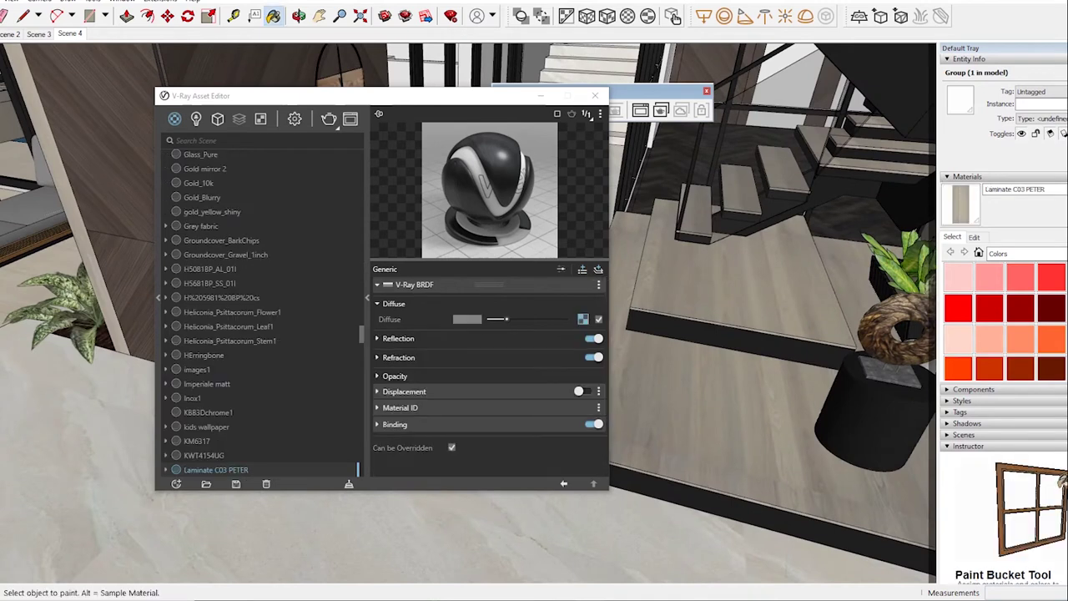
pyautogui.click(392, 338)
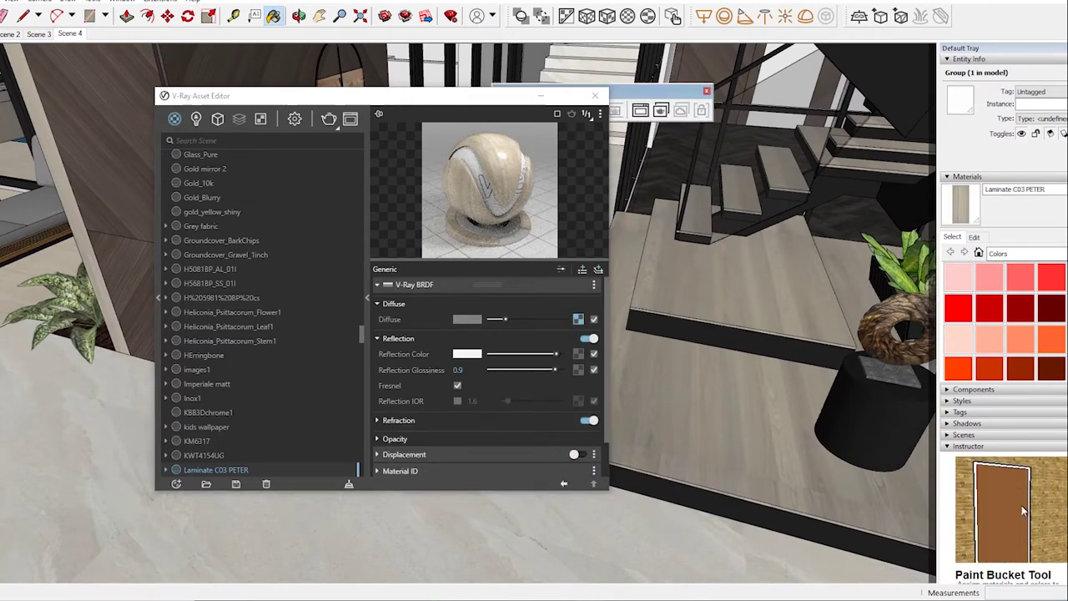
pyautogui.keyDown('alt'); pyautogui.click(860, 417); pyautogui.keyUp('alt')
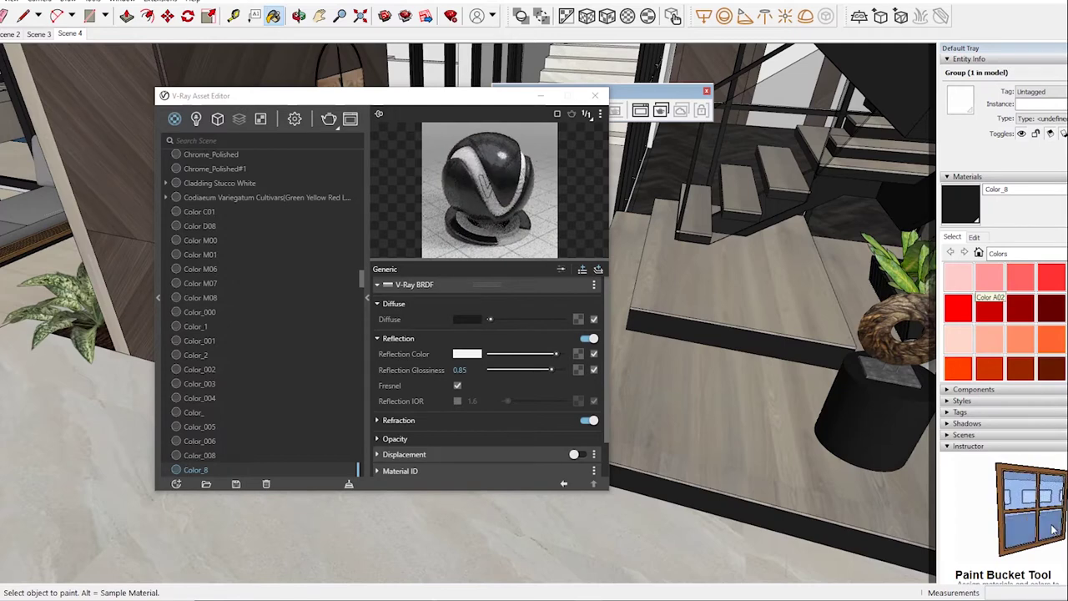
pyautogui.moveTo(751, 334); pyautogui.dragTo(718, 317, button='middle')
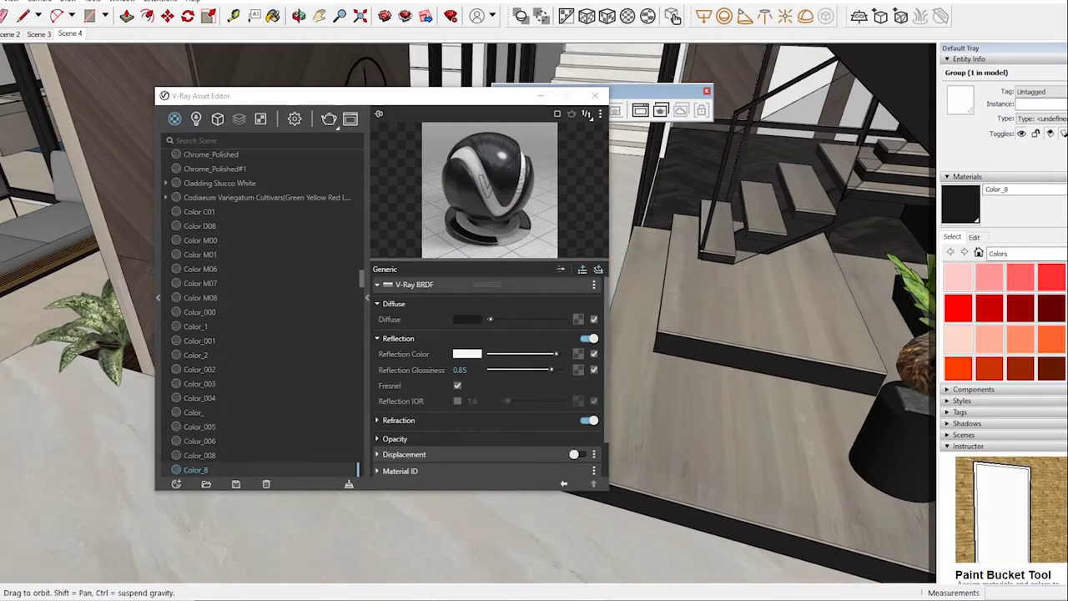
# Step: Lower the [Translucent_Glass_Gray]2 glass reflection glossiness to 0.95
pyautogui.keyDown('alt'); pyautogui.click(735, 184); pyautogui.keyUp('alt')
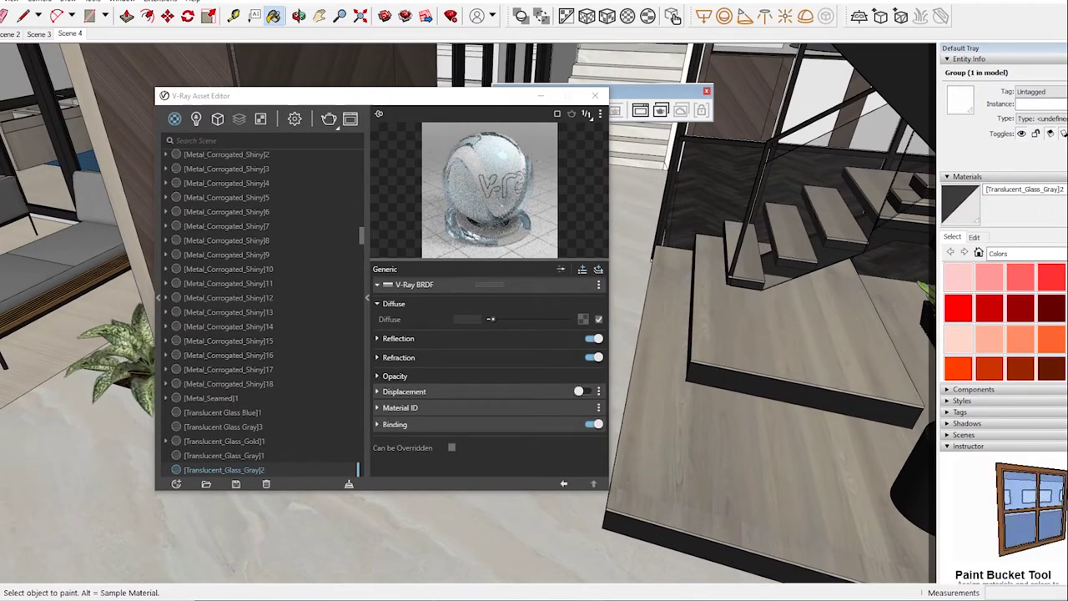
pyautogui.click(398, 338)
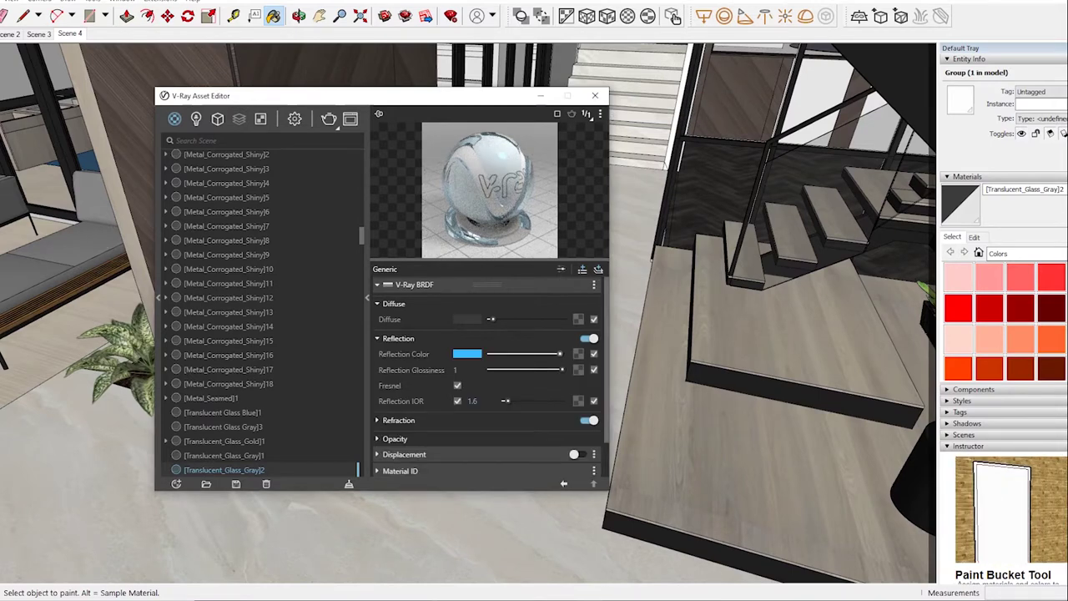
pyautogui.moveTo(562, 370); pyautogui.dragTo(558, 370)
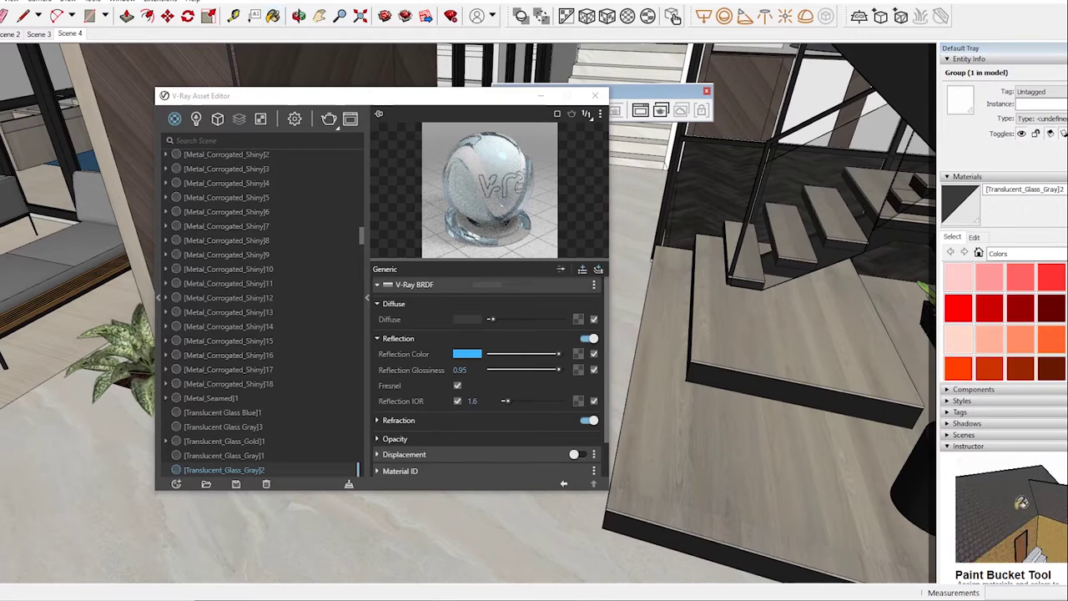
pyautogui.moveTo(668, 334)
pyautogui.mouseDown(button='middle')
pyautogui.moveTo(835, 350)
pyautogui.moveTo(834, 384)
pyautogui.mouseUp(button='middle')
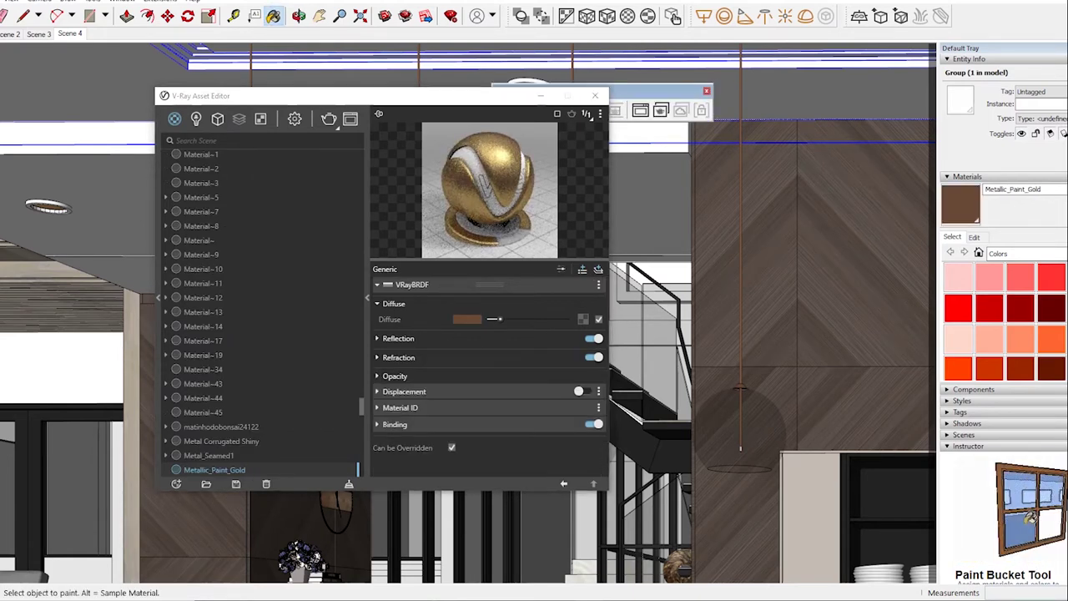
# Step: Set Metallic_Paint_Gold's reflection IOR to 35
pyautogui.click(377, 338)
pyautogui.click(471, 401)
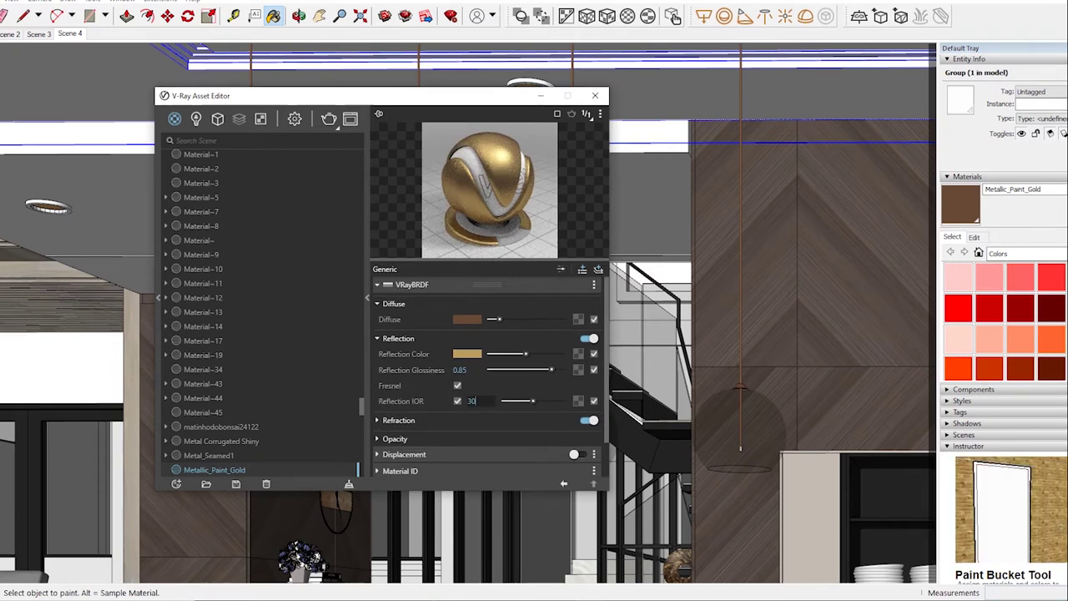
pyautogui.write('35')
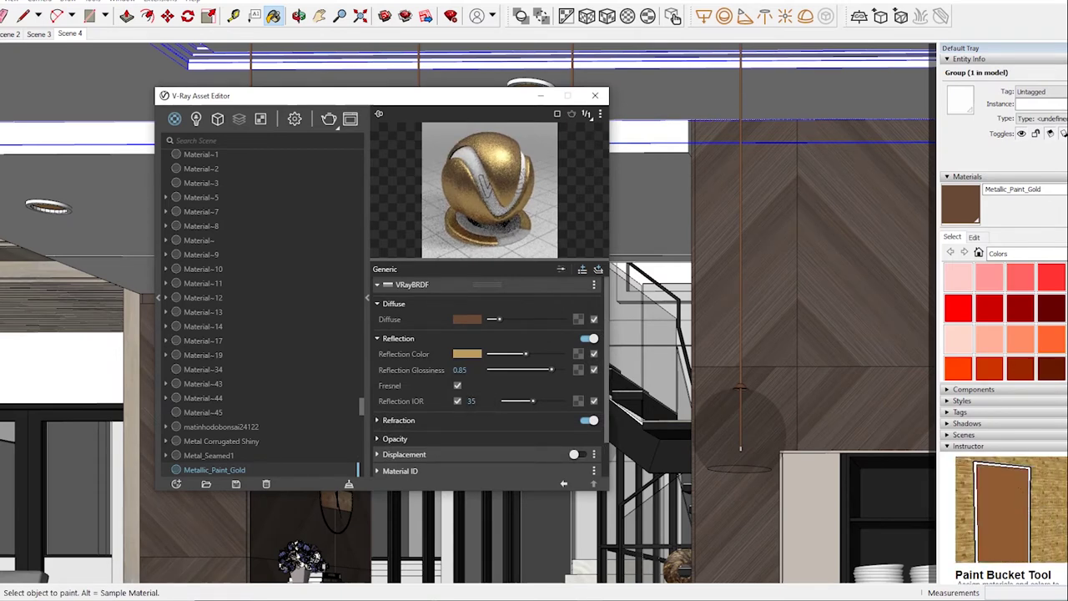
# Step: Raise the Wireframe_08_Emissive ceiling light intensity from 5 to 8
pyautogui.moveTo(751, 333)
pyautogui.mouseDown(button='middle')
pyautogui.moveTo(718, 301)
pyautogui.moveTo(717, 501)
pyautogui.mouseUp(button='middle')
pyautogui.scroll(2, 751, 351)
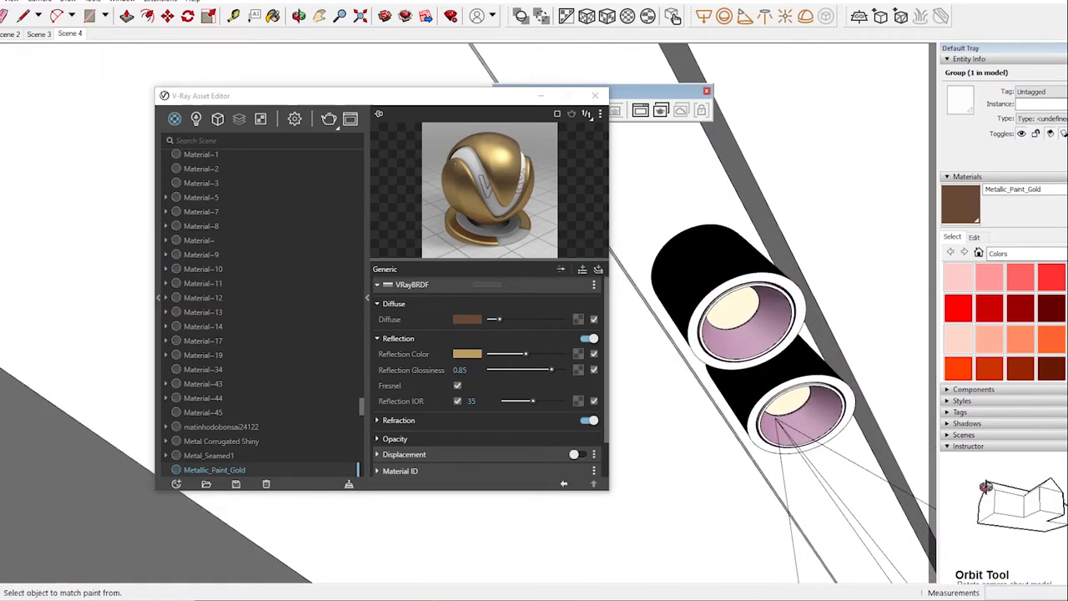
pyautogui.scroll(3, 751, 350)
pyautogui.keyDown('alt'); pyautogui.click(743, 334); pyautogui.keyUp('alt')
pyautogui.press('b')
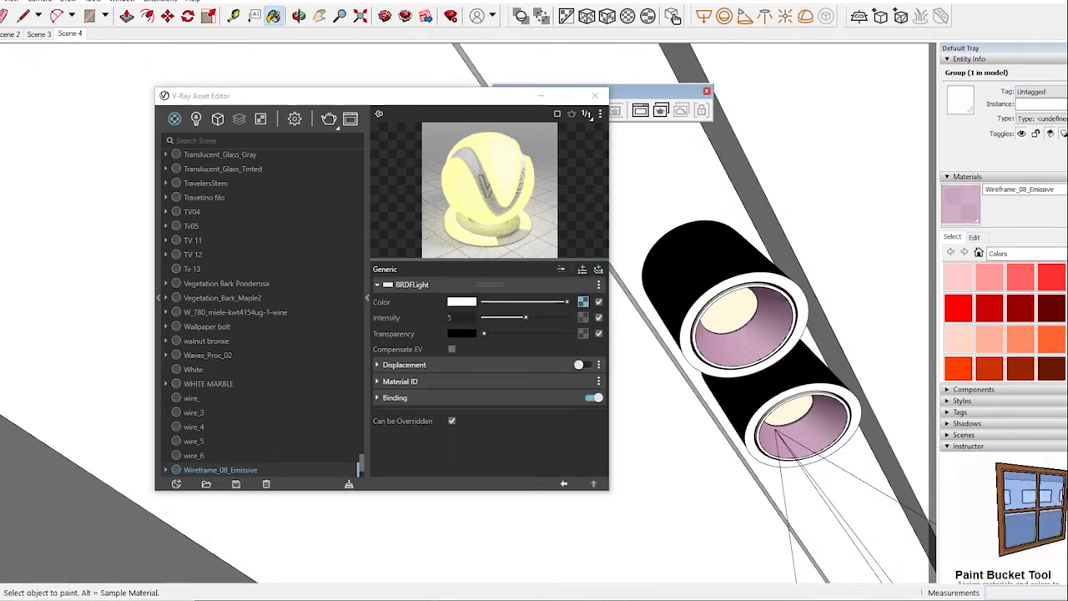
pyautogui.write('8')
pyautogui.press('Return')
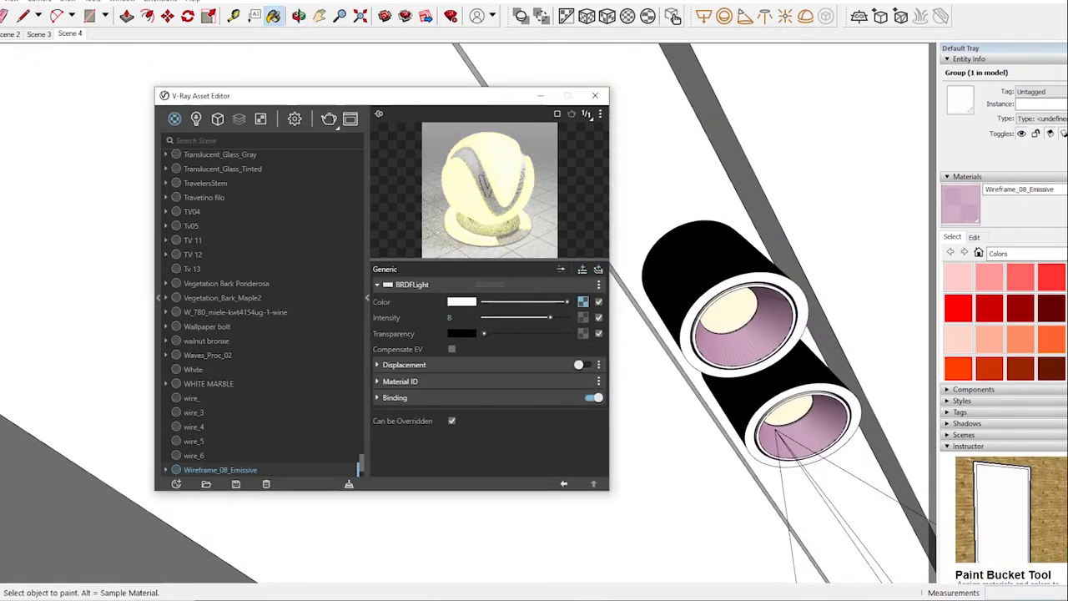
# Step: Sample the Gainsboro material from the light fixture
pyautogui.press('alt')
pyautogui.moveTo(751, 350); pyautogui.dragTo(789, 451, button='middle')
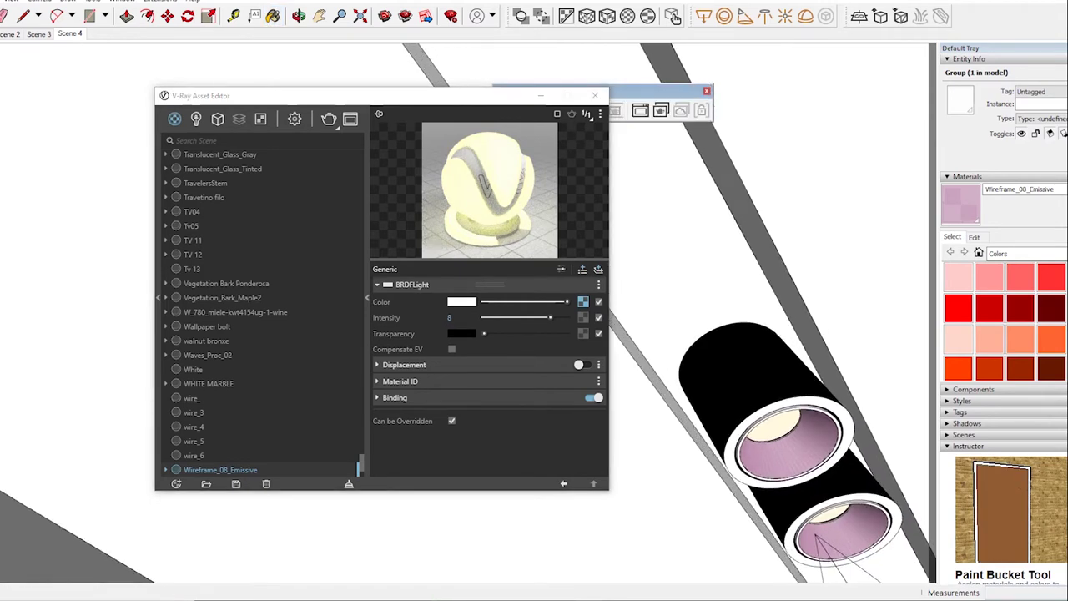
pyautogui.keyDown('alt'); pyautogui.click(785, 417); pyautogui.keyUp('alt')
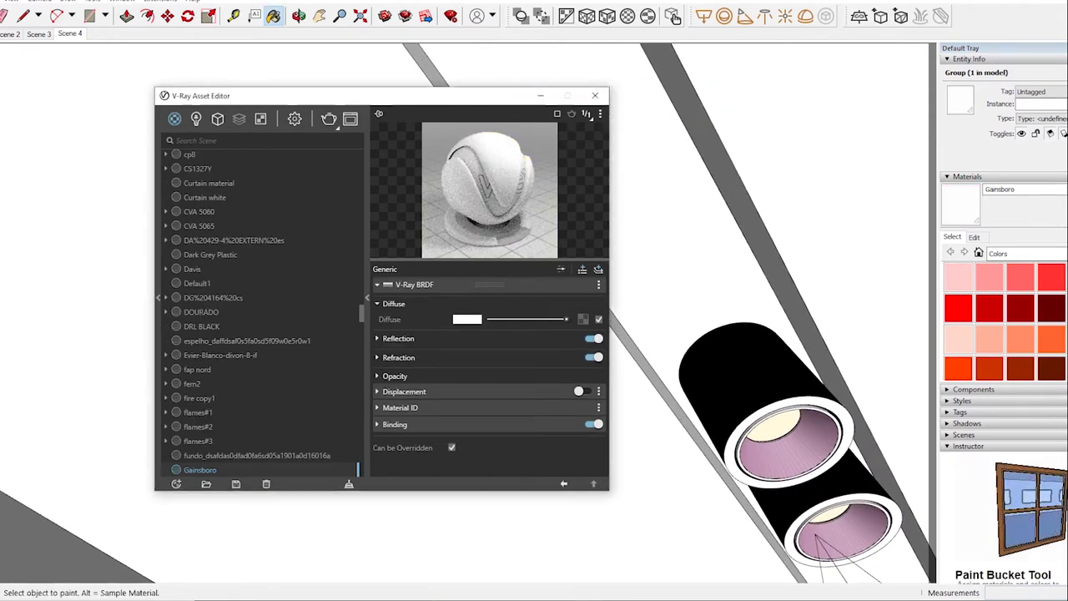
# Step: Give Gainsboro a grey reflection colour with 0.1 glossiness
pyautogui.click(398, 338)
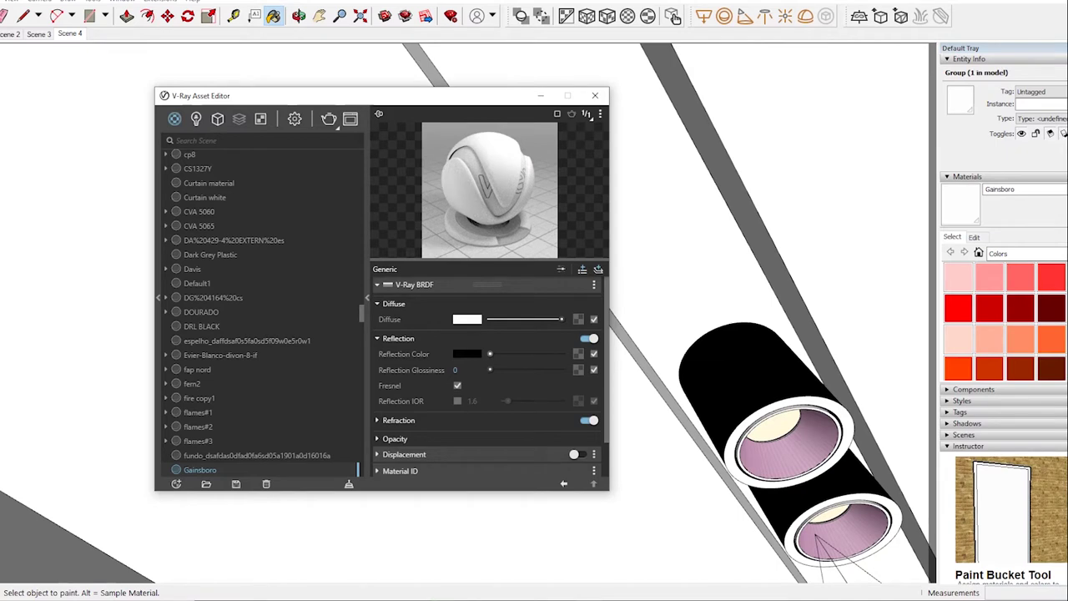
pyautogui.moveTo(498, 354)
pyautogui.mouseDown()
pyautogui.moveTo(498, 368)
pyautogui.moveTo(498, 354)
pyautogui.mouseUp()
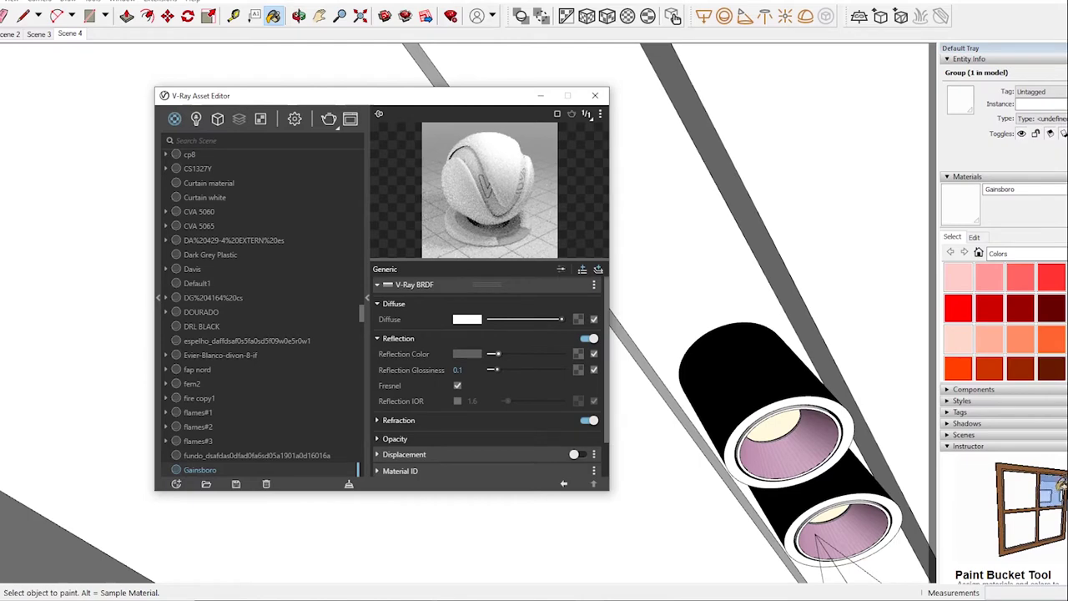
pyautogui.scroll(-5, 776, 376)
# Step: Move the view to the kitchen island and sample the Laminate_C02_120cm floor
pyautogui.moveTo(776, 376)
pyautogui.mouseDown(button='middle')
pyautogui.moveTo(818, 351)
pyautogui.moveTo(717, 359)
pyautogui.moveTo(667, 342)
pyautogui.mouseUp(button='middle')
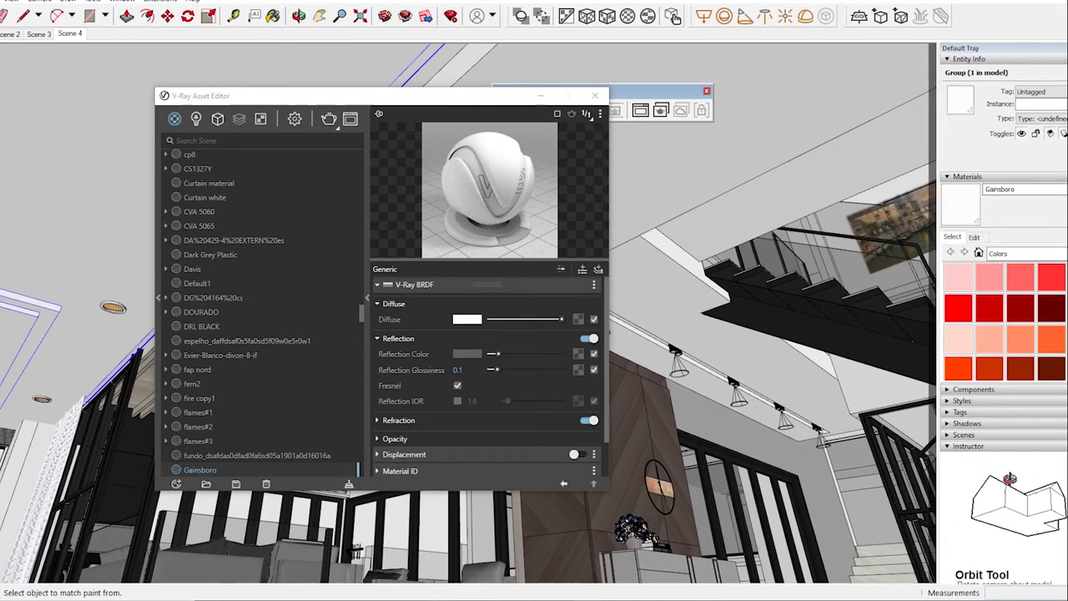
pyautogui.press('o')
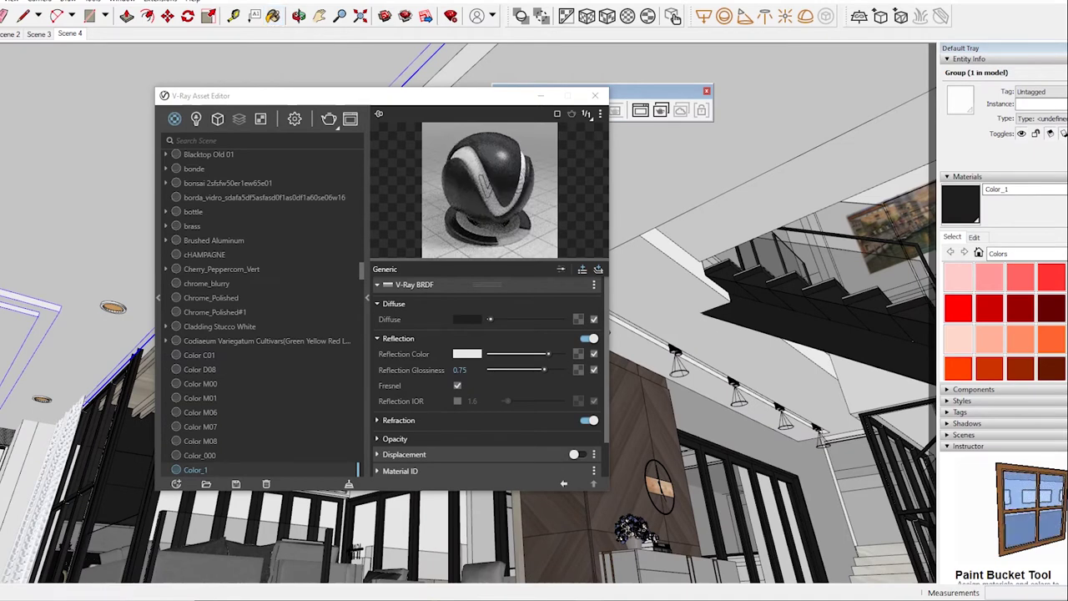
pyautogui.moveTo(751, 350)
pyautogui.mouseDown(button='middle')
pyautogui.moveTo(718, 334)
pyautogui.moveTo(735, 317)
pyautogui.mouseUp(button='middle')
pyautogui.scroll(5, 752, 351)
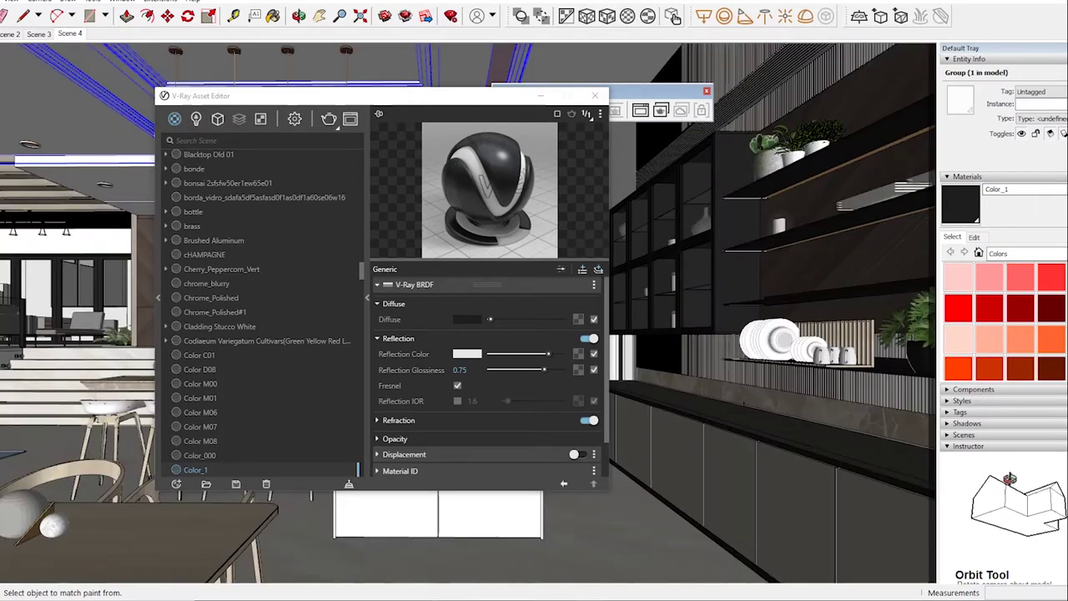
pyautogui.moveTo(751, 350); pyautogui.dragTo(634, 333, button='middle')
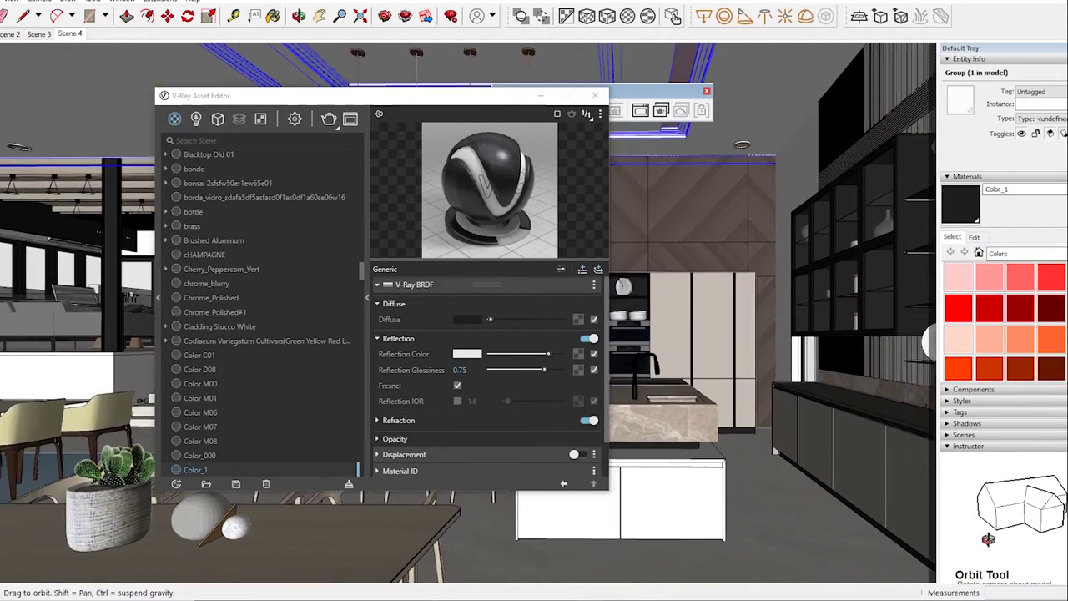
pyautogui.moveTo(751, 351); pyautogui.dragTo(684, 313, button='middle')
pyautogui.press('b')
pyautogui.keyDown('alt'); pyautogui.click(709, 467); pyautogui.keyUp('alt')
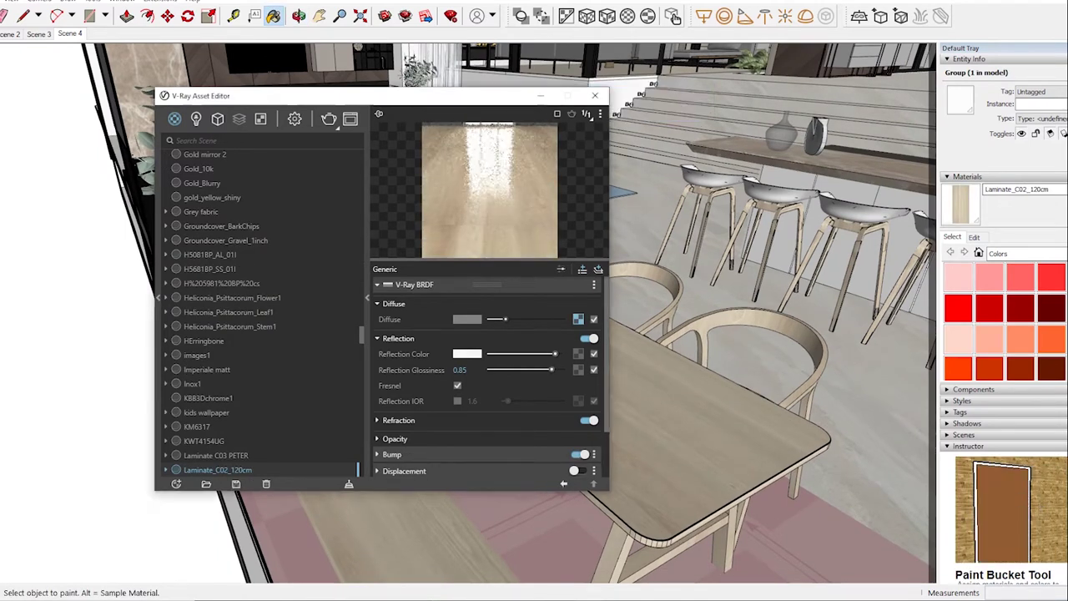
# Step: Lower Laminate_C02_120cm reflection glossiness to 0.8 and show Gold_Blurry's reflection settings
pyautogui.moveTo(551, 370); pyautogui.dragTo(547, 370)
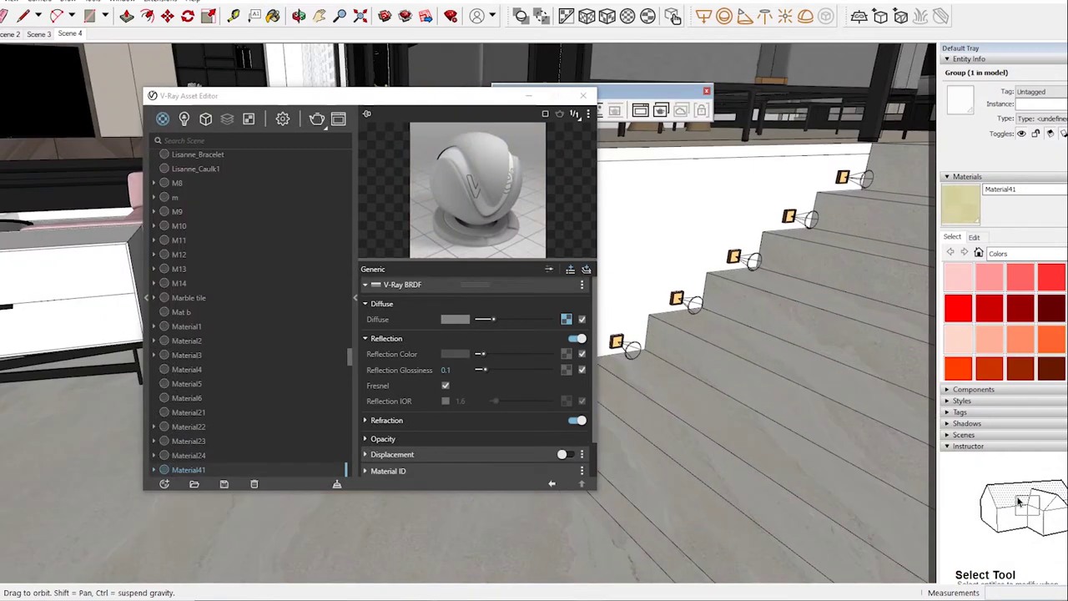
pyautogui.moveTo(668, 334); pyautogui.dragTo(534, 334, button='middle')
pyautogui.press('b')
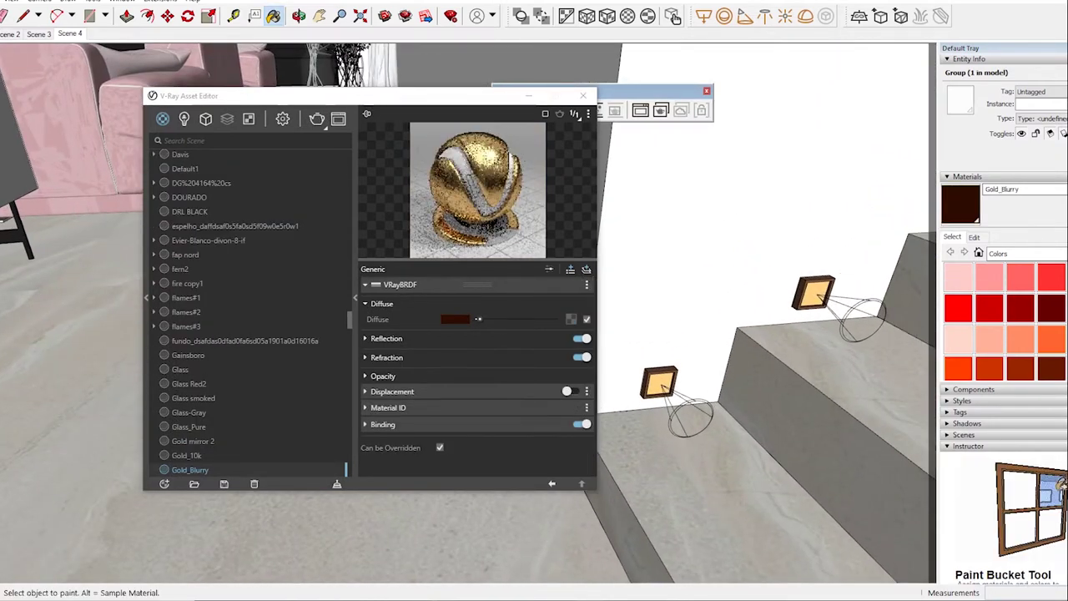
pyautogui.click(386, 338)
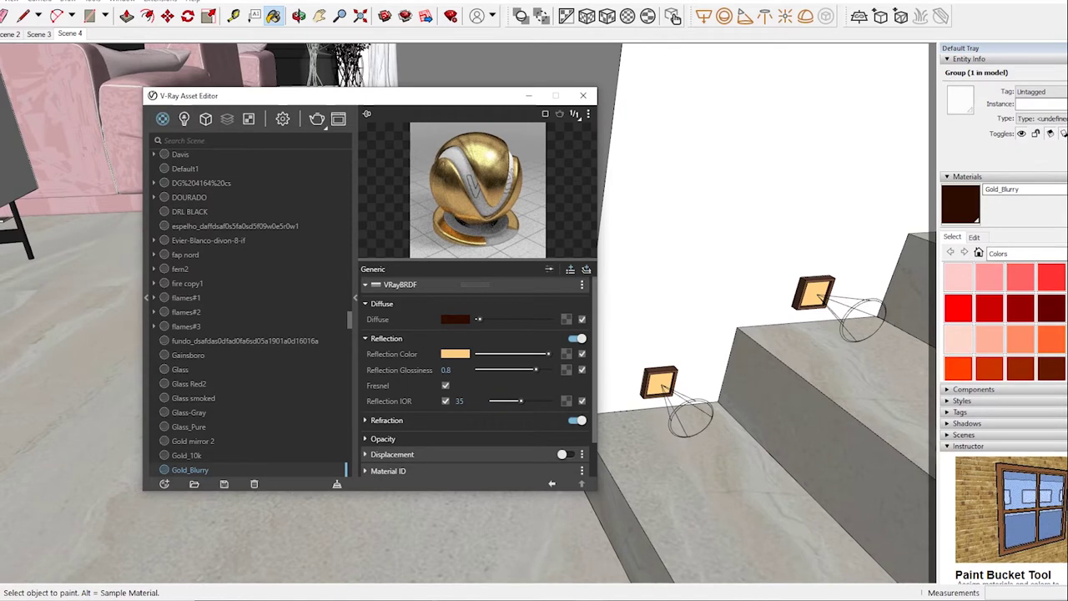
# Step: Sample LED_3200k and set its light layer intensity to 13
pyautogui.press('alt')
pyautogui.keyDown('alt'); pyautogui.click(662, 386); pyautogui.keyUp('alt')
pyautogui.press('BackSpace')
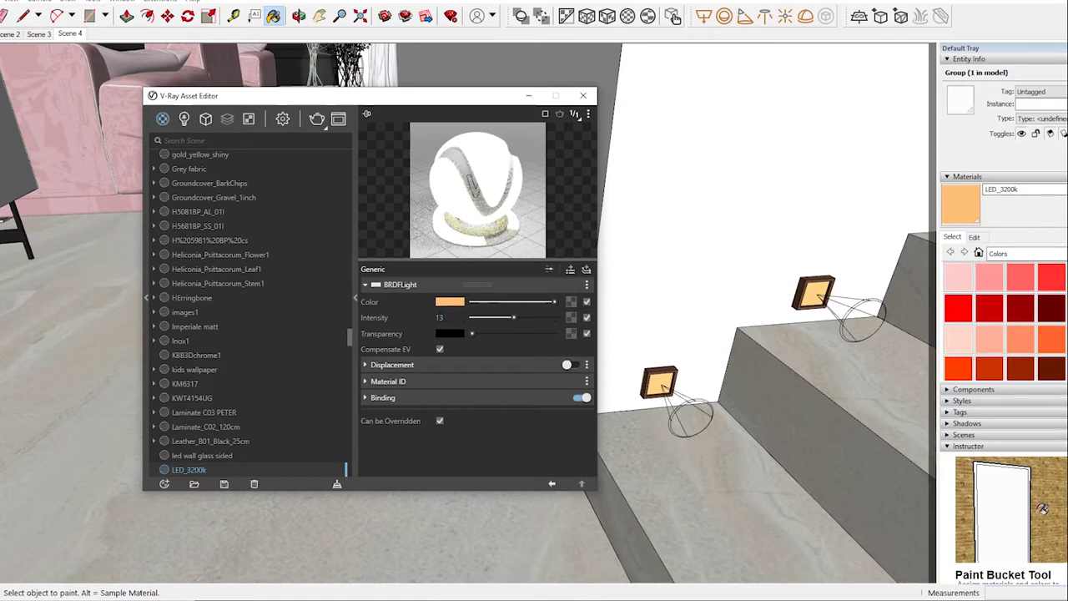
pyautogui.press('space')
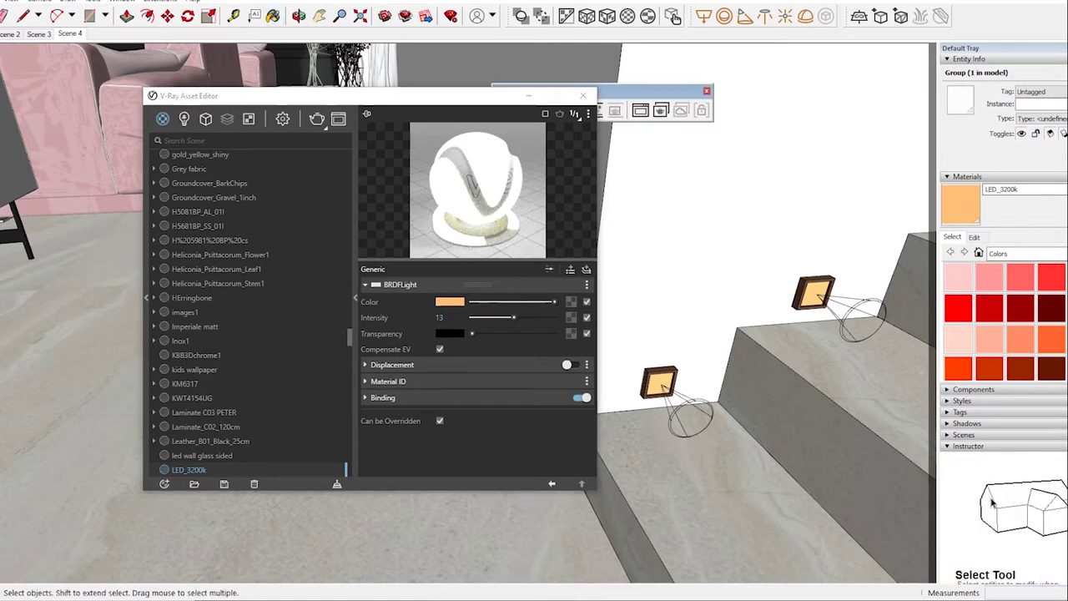
# Step: Select the stair lamp's light and compare Spot Light with Spot Light#1 in the Lights list
pyautogui.doubleClick(659, 385)
pyautogui.click(660, 386)
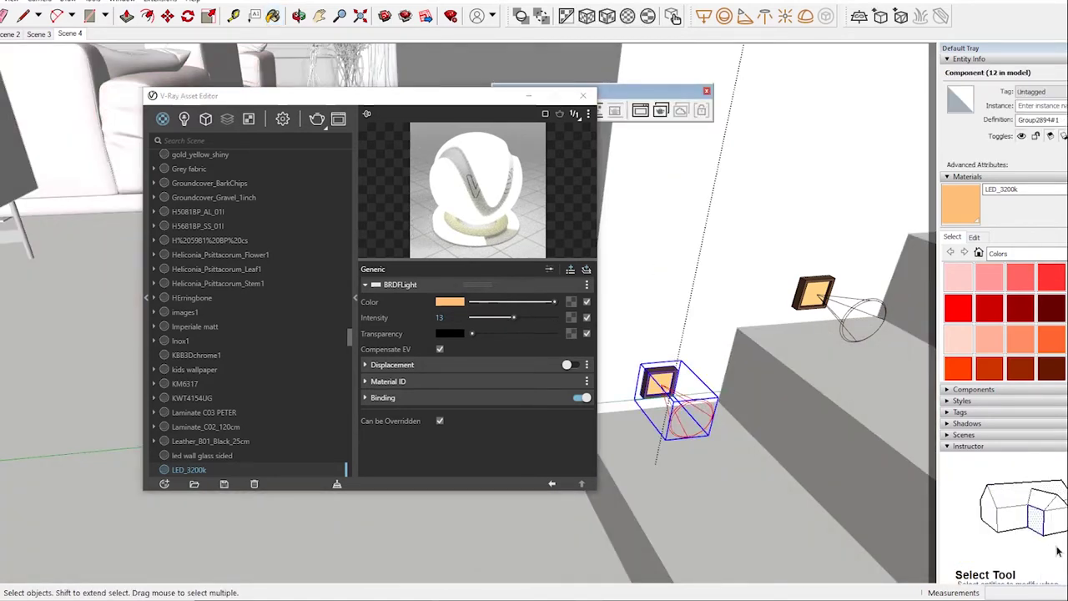
pyautogui.click(282, 118)
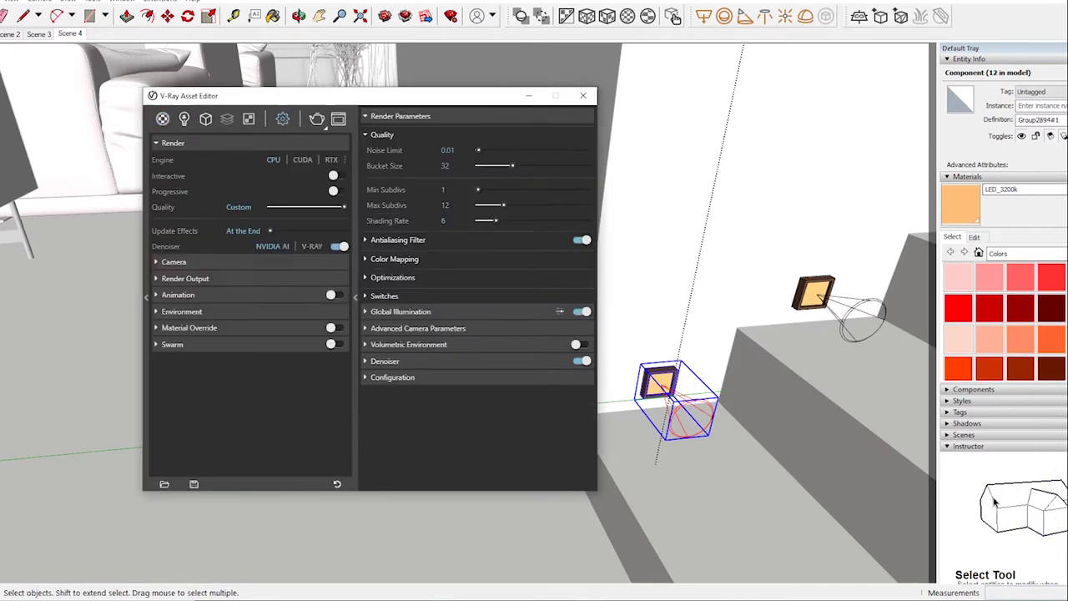
pyautogui.click(184, 118)
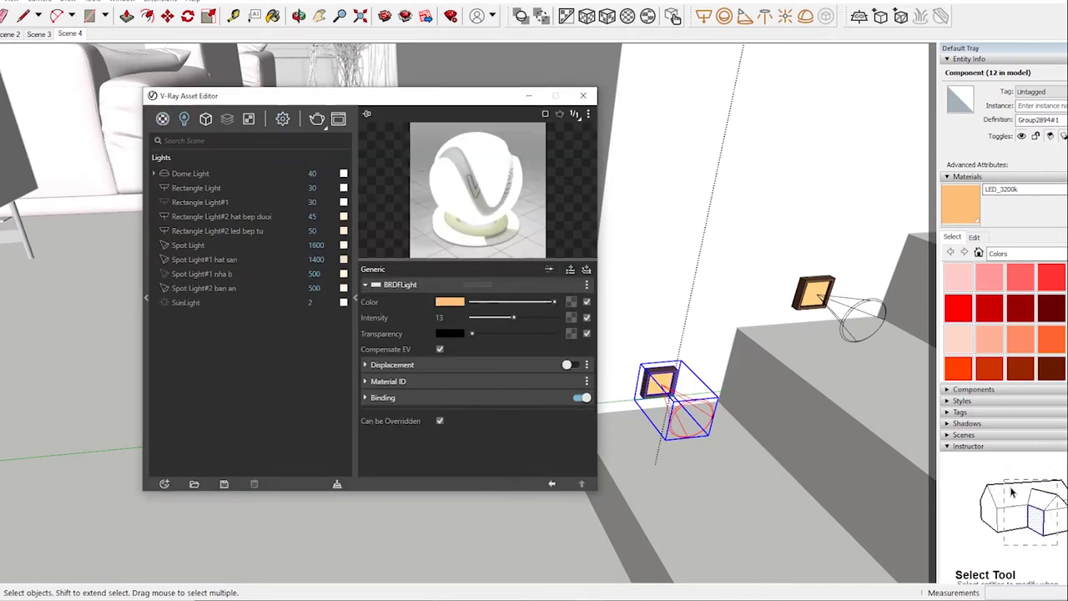
pyautogui.click(189, 245)
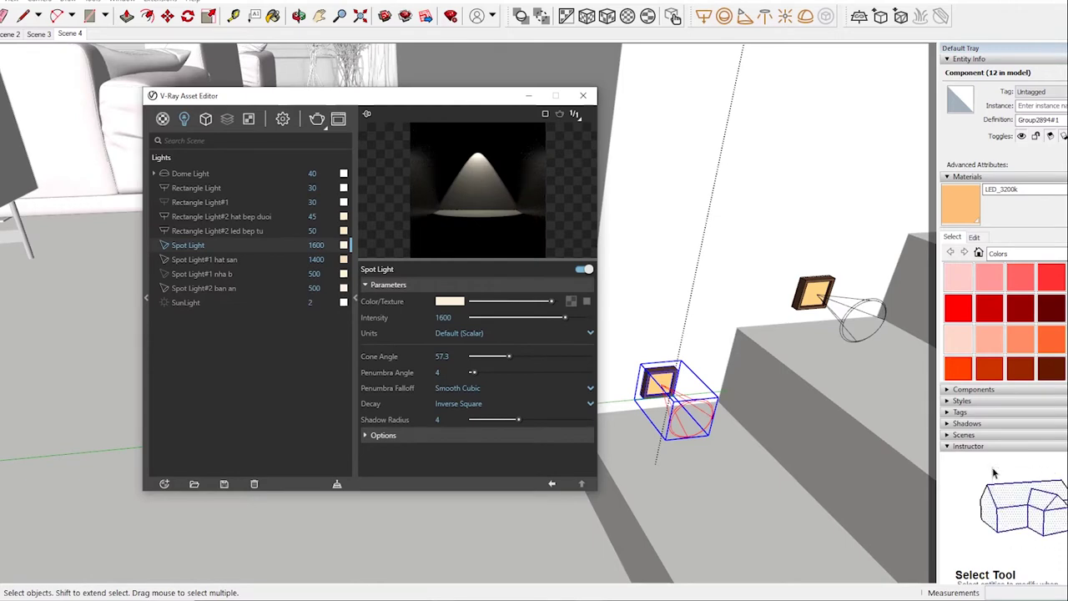
pyautogui.click(204, 260)
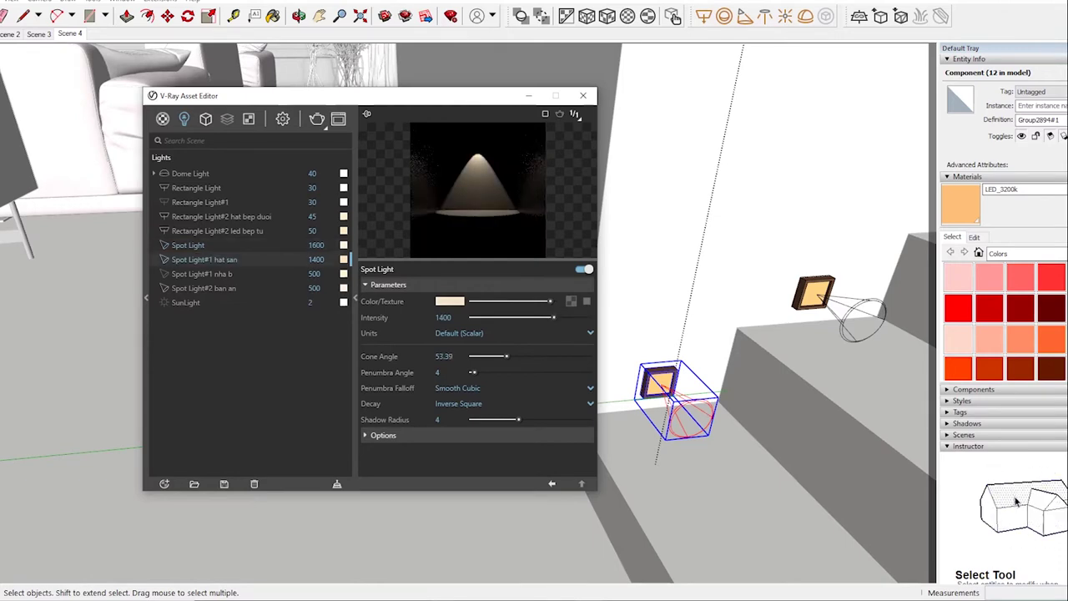
pyautogui.click(188, 244)
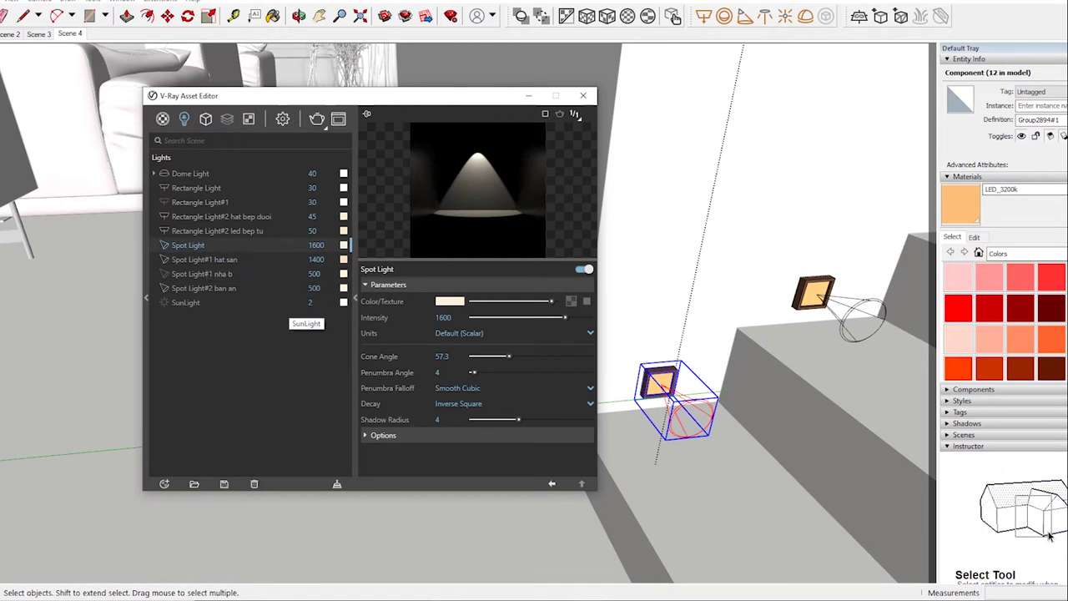
# Step: Shift the Spot Light's pale colour slightly and raise its intensity from 1600 to 2000
pyautogui.click(449, 301)
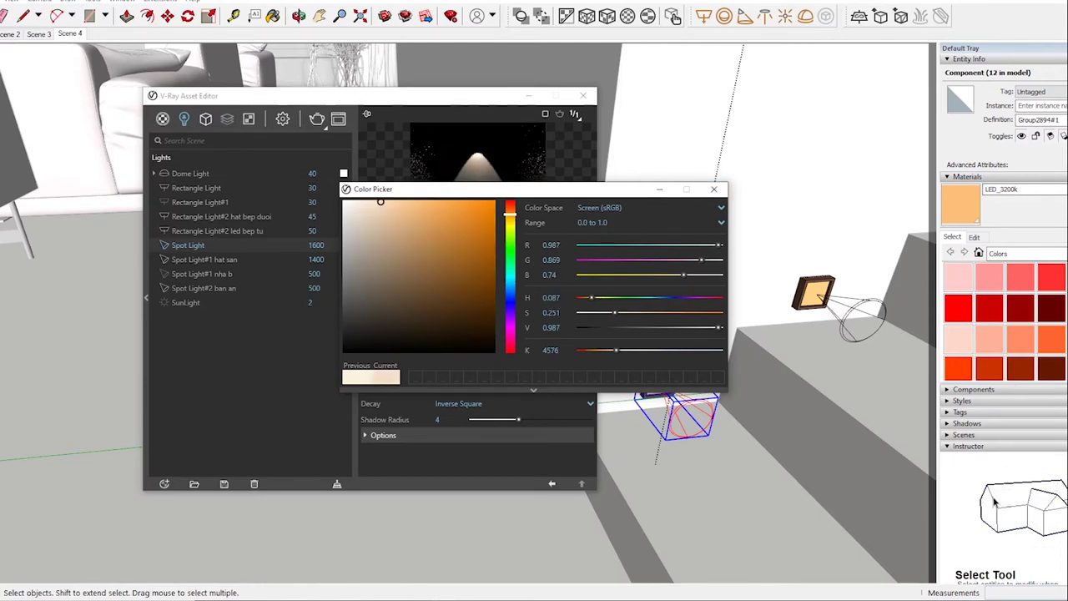
pyautogui.moveTo(315, 217); pyautogui.dragTo(307, 219)
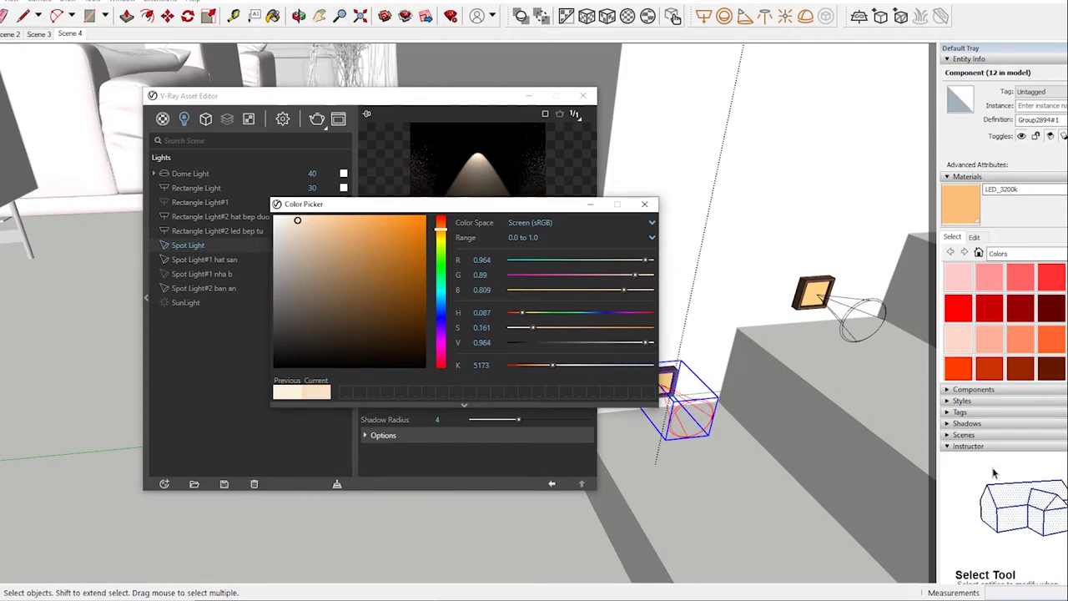
pyautogui.click(446, 317)
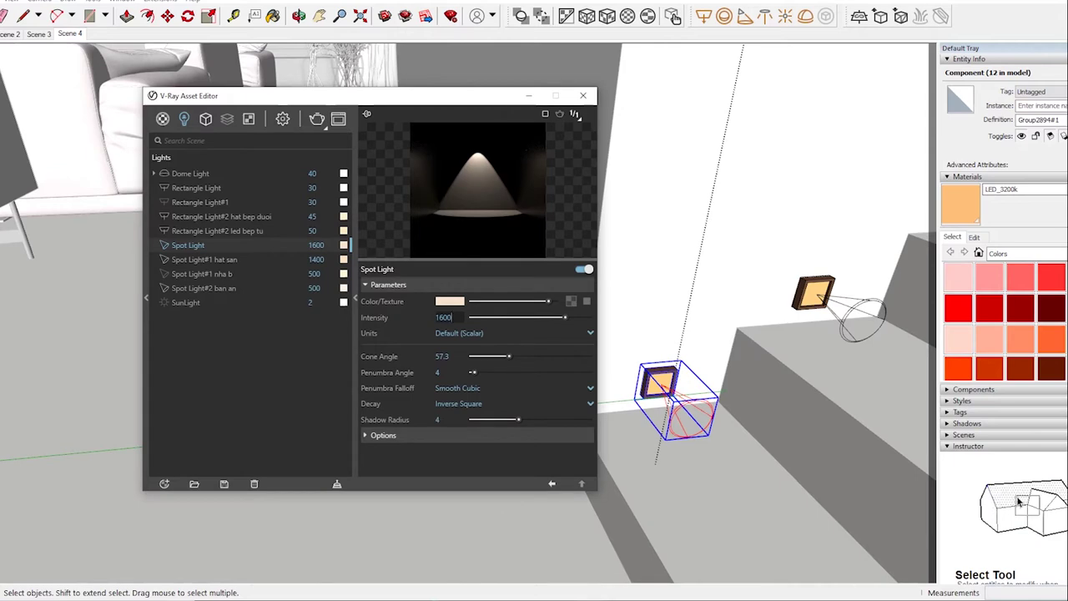
pyautogui.press('BackSpace')
pyautogui.press('BackSpace')
pyautogui.write('2')
pyautogui.press('Return')
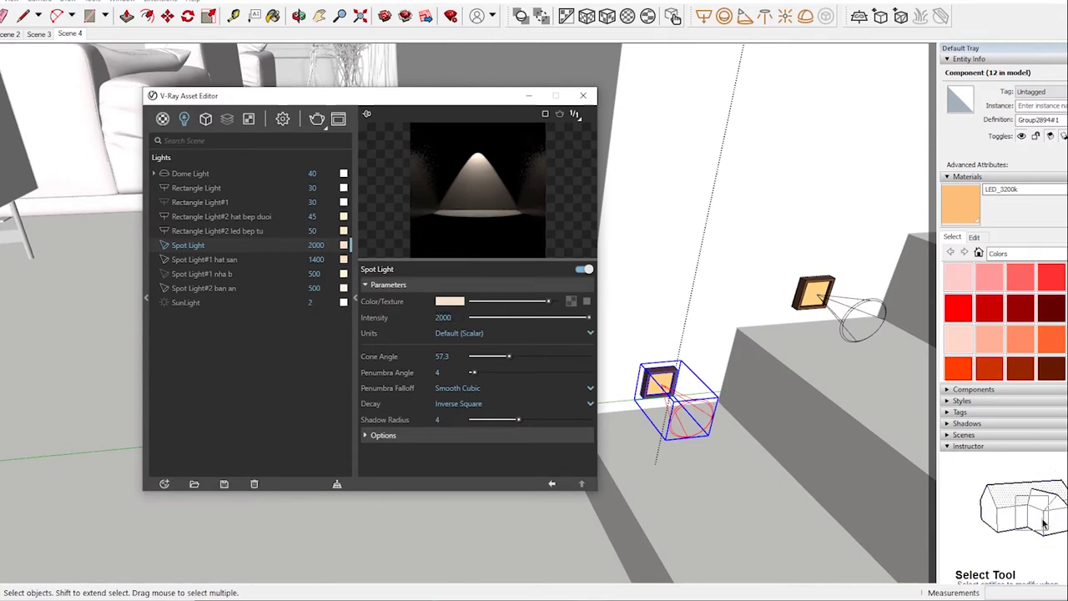
pyautogui.click(204, 259)
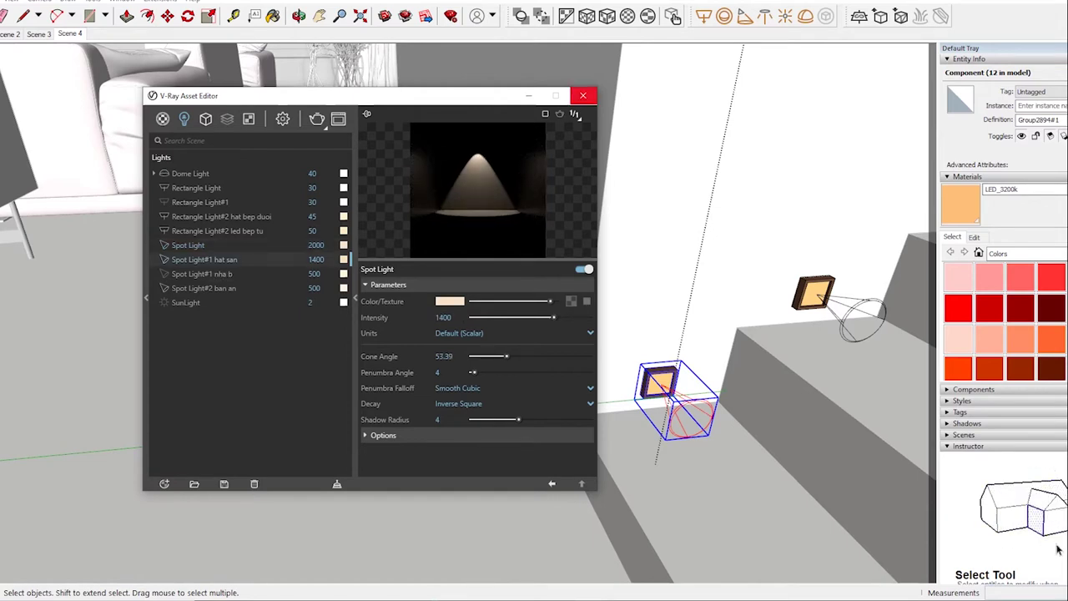
pyautogui.click(282, 118)
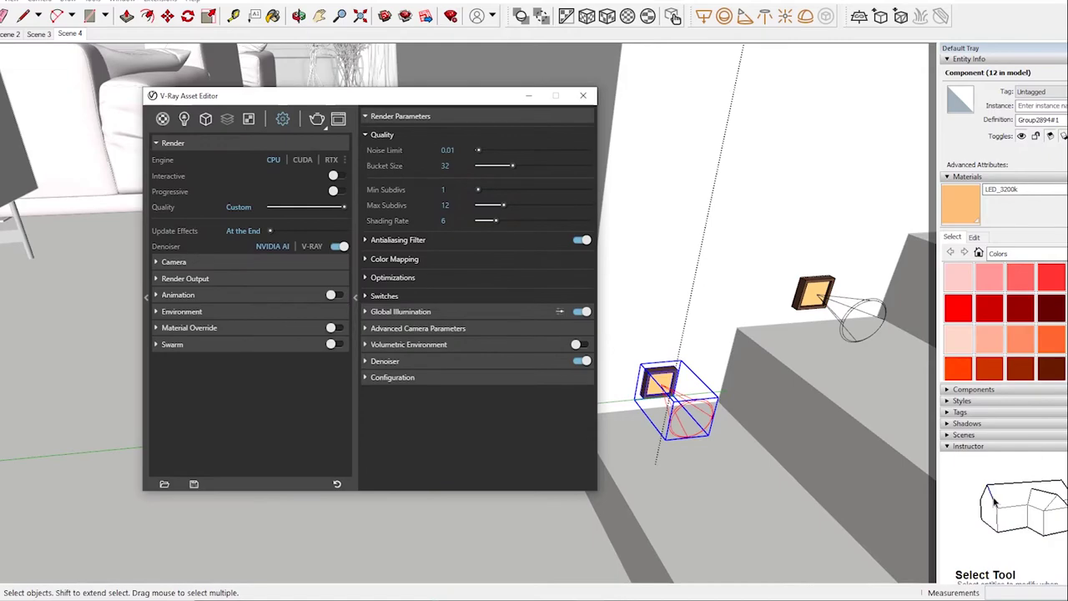
# Step: Orbit up to the ceiling pendants and sample their glass to open [Translucent_Glass_Gold]1
pyautogui.scroll(-5, 751, 375)
pyautogui.moveTo(751, 376); pyautogui.dragTo(684, 367, button='middle')
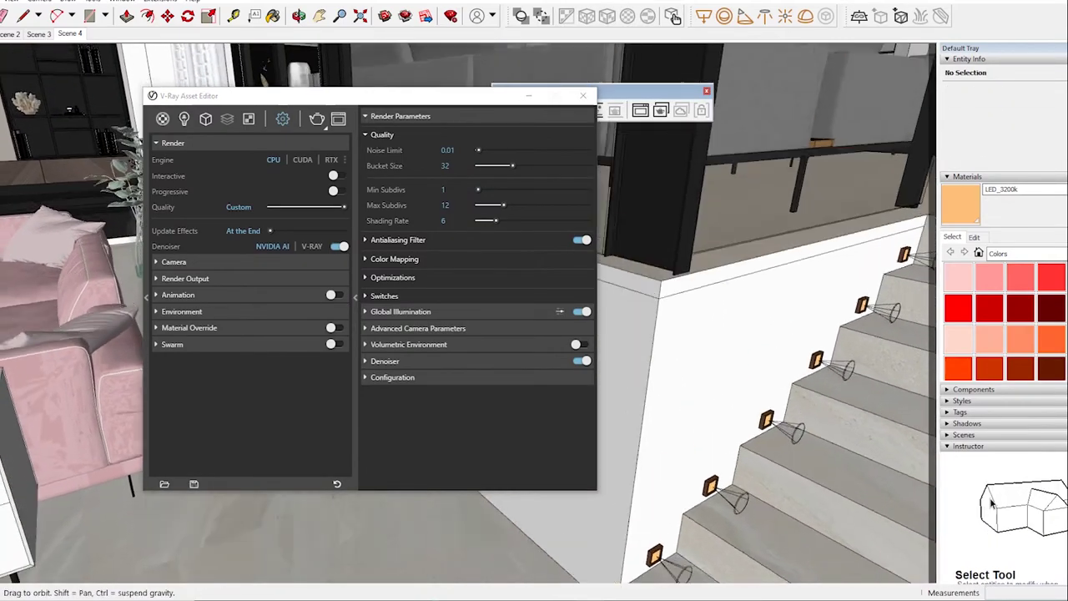
pyautogui.moveTo(751, 376); pyautogui.dragTo(835, 359, button='middle')
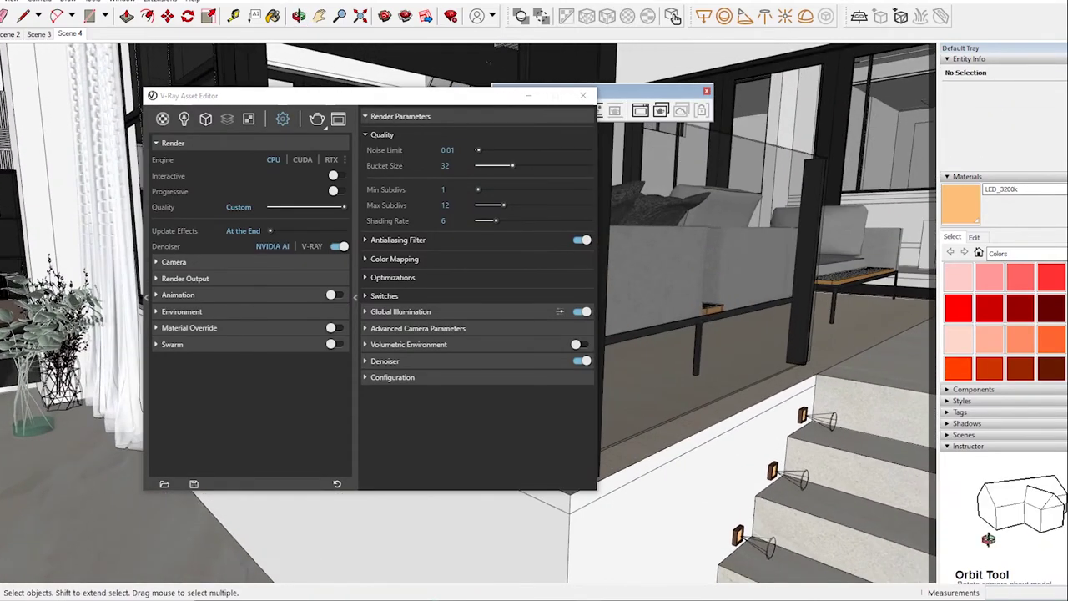
pyautogui.moveTo(751, 375); pyautogui.dragTo(817, 359, button='middle')
pyautogui.moveTo(751, 376)
pyautogui.mouseDown(button='middle')
pyautogui.moveTo(801, 367)
pyautogui.moveTo(751, 317)
pyautogui.moveTo(735, 409)
pyautogui.mouseUp(button='middle')
pyautogui.scroll(2, 752, 317)
pyautogui.scroll(2, 751, 351)
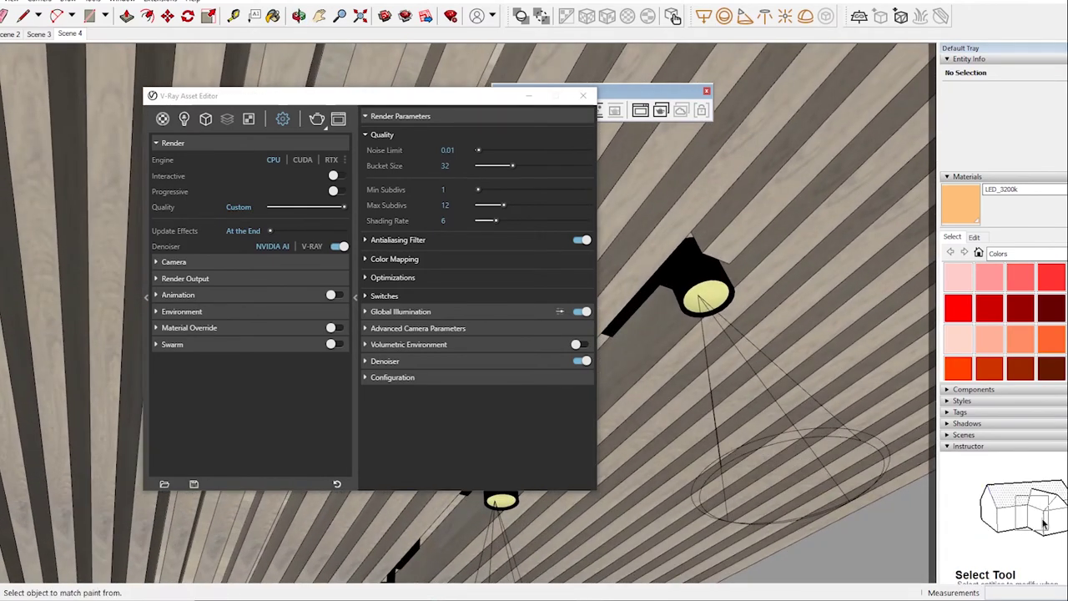
pyautogui.keyDown('alt'); pyautogui.click(705, 296); pyautogui.keyUp('alt')
pyautogui.click(162, 118)
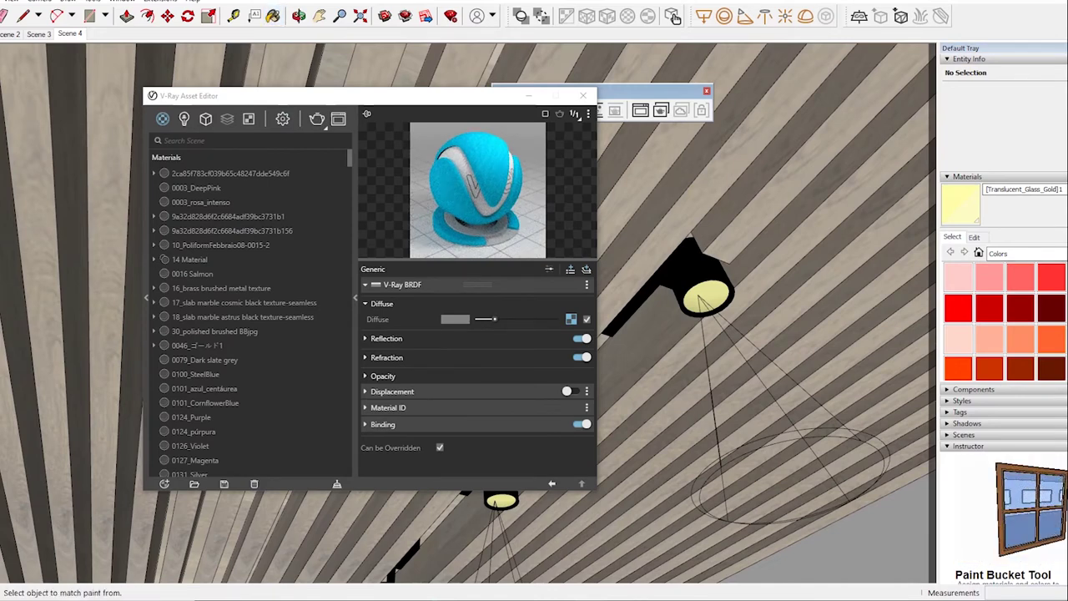
pyautogui.keyDown('alt'); pyautogui.click(793, 209); pyautogui.keyUp('alt')
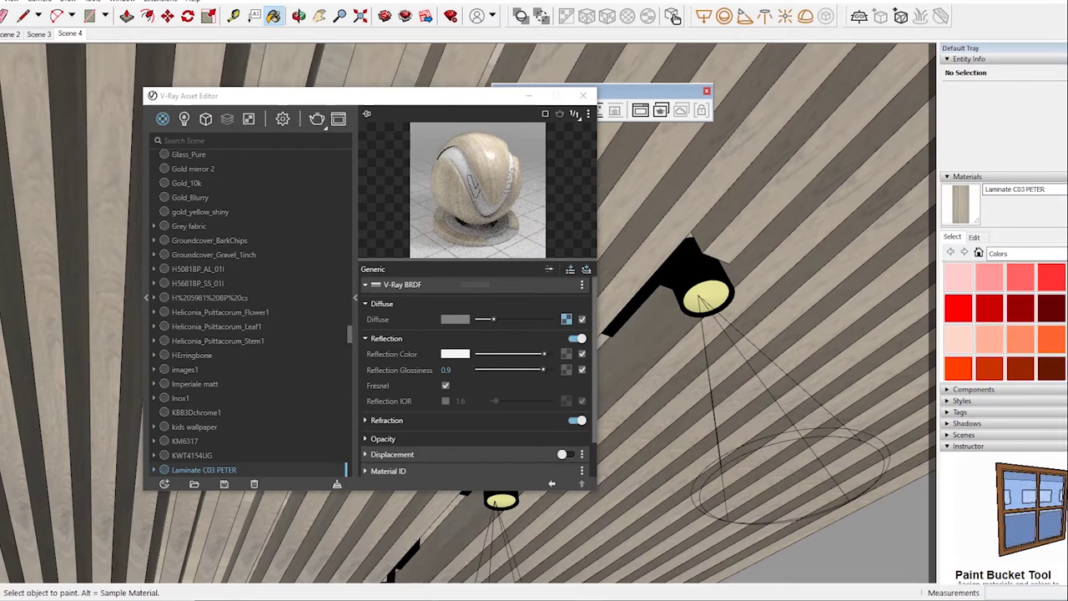
pyautogui.keyDown('alt'); pyautogui.click(706, 298); pyautogui.keyUp('alt')
pyautogui.moveTo(706, 334)
pyautogui.mouseDown(button='middle')
pyautogui.moveTo(634, 334)
pyautogui.moveTo(600, 350)
pyautogui.mouseUp(button='middle')
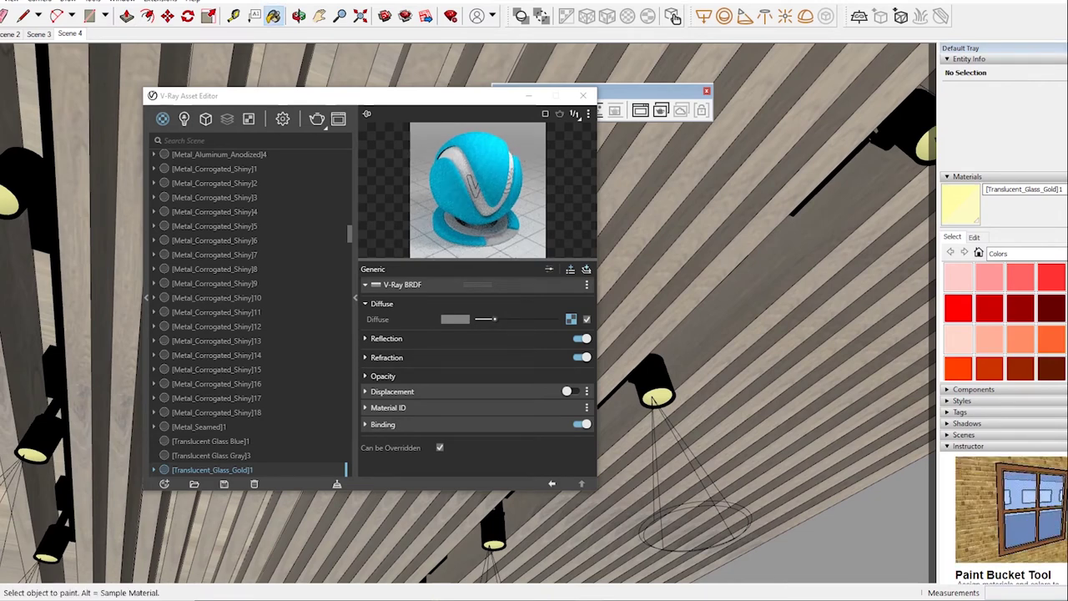
# Step: Give [Translucent_Glass_Gold]1 an Emissive layer at intensity 10 with an orange colour
pyautogui.click(586, 270)
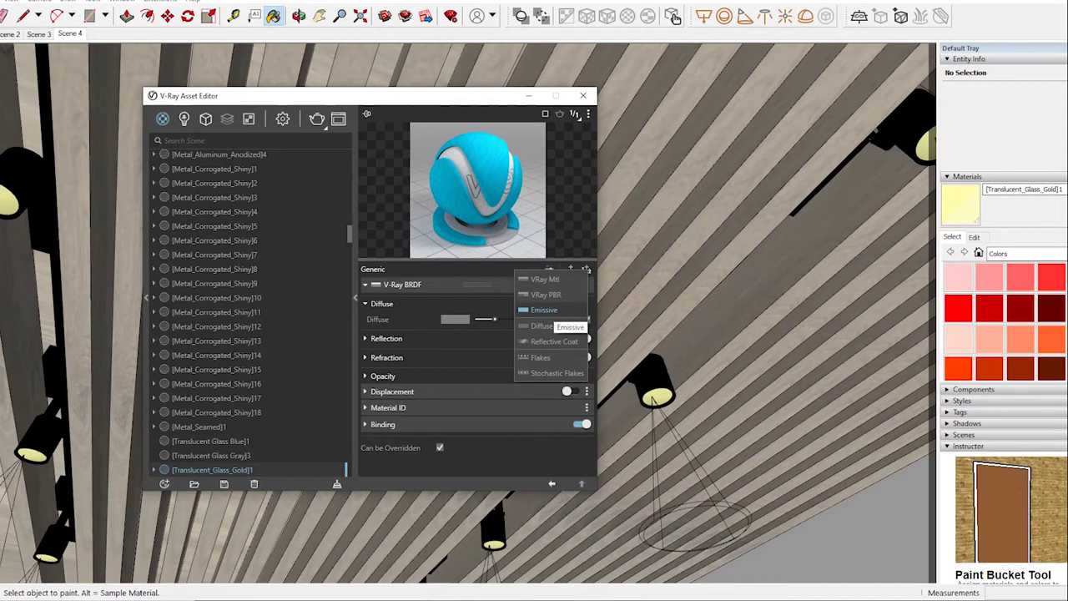
pyautogui.click(543, 309)
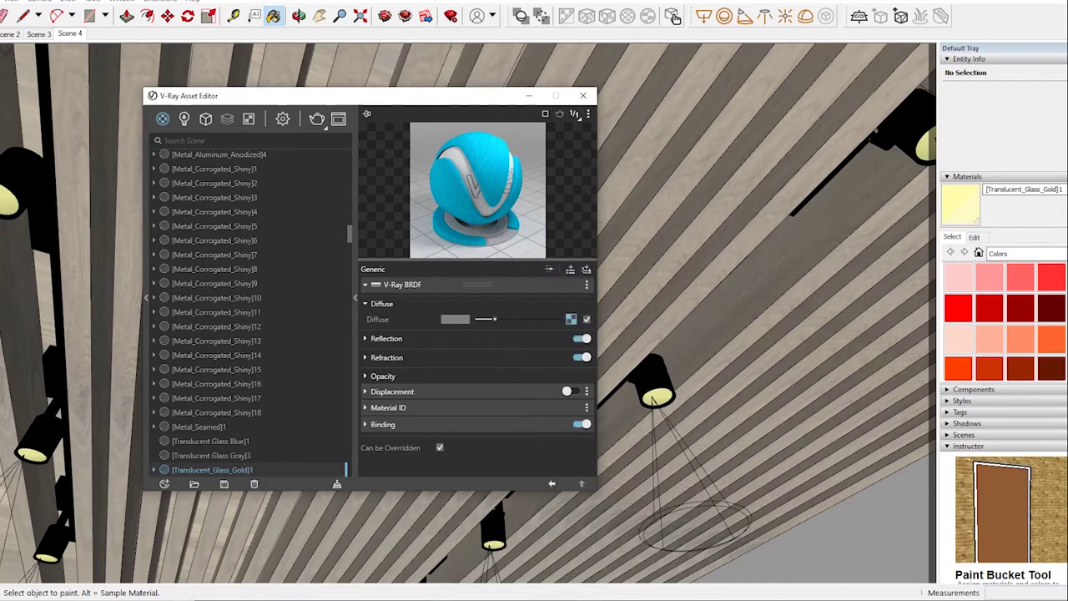
pyautogui.click(443, 317)
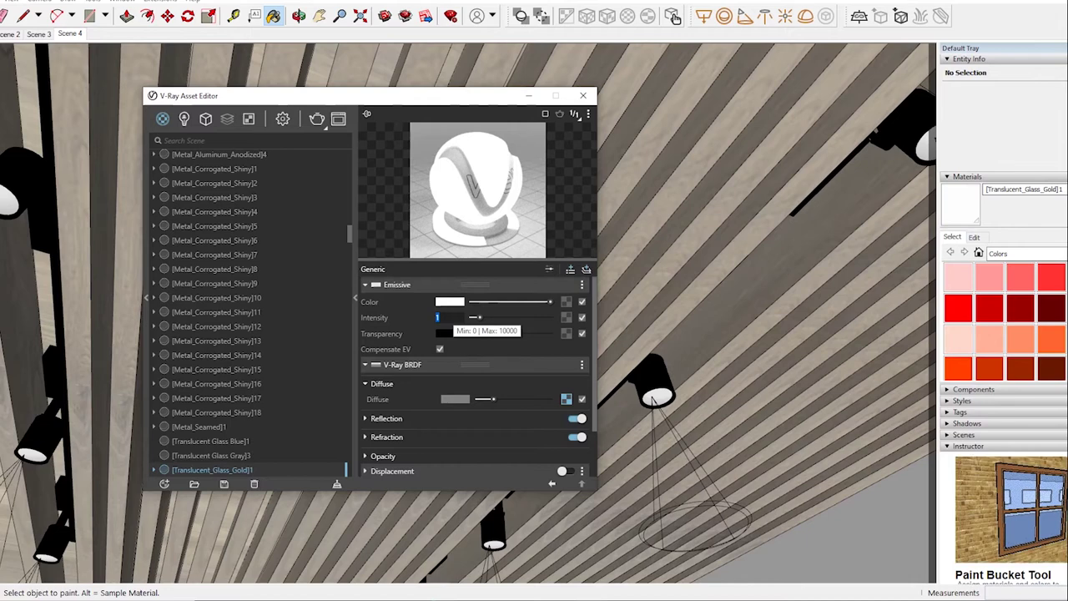
pyautogui.write('10')
pyautogui.press('Return')
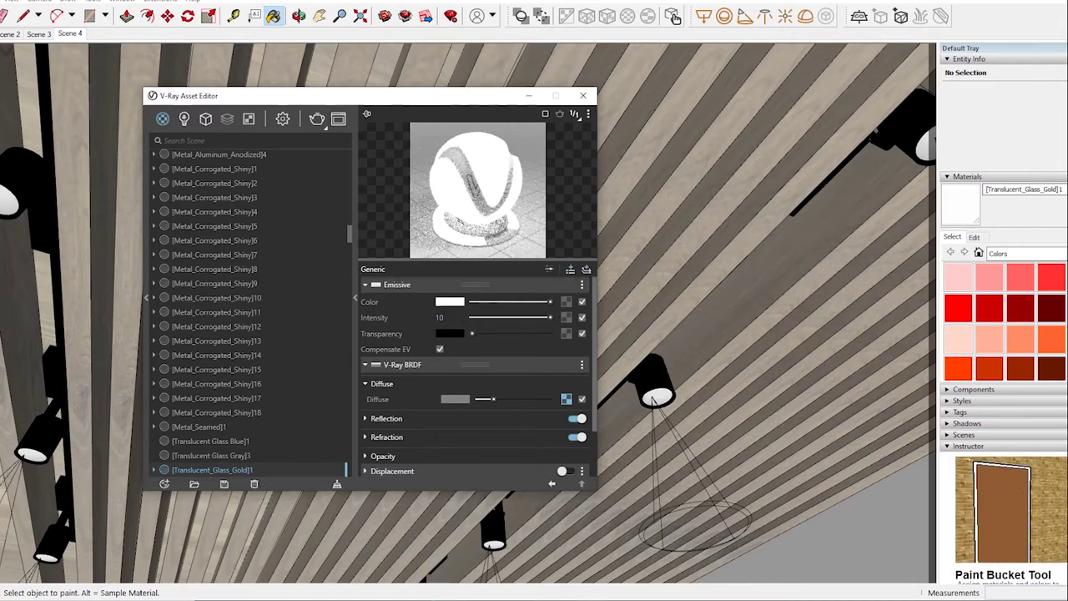
pyautogui.click(449, 301)
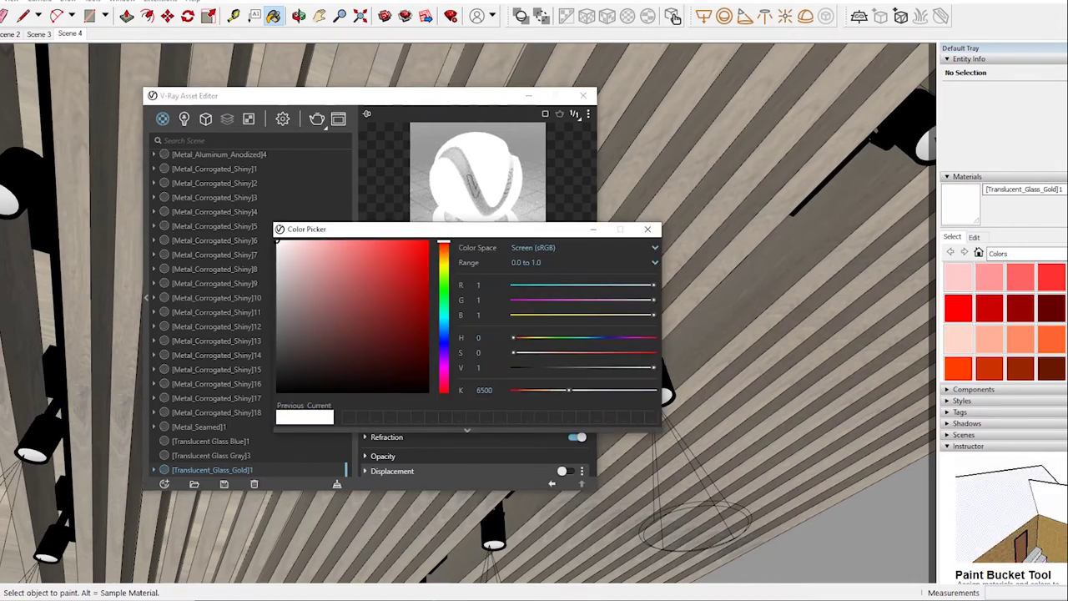
pyautogui.click(443, 249)
pyautogui.click(647, 229)
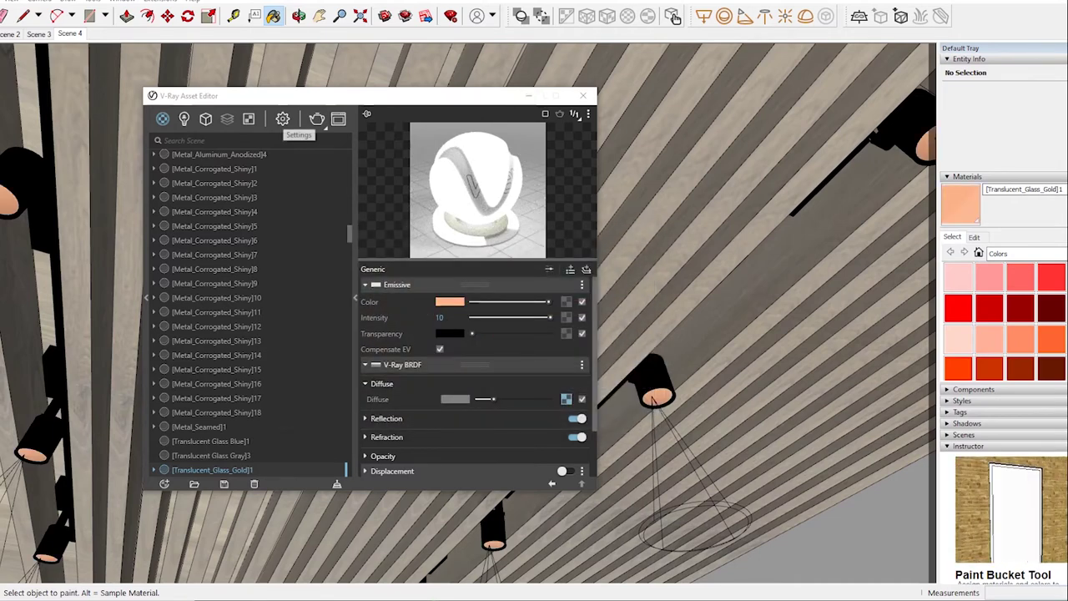
pyautogui.click(583, 95)
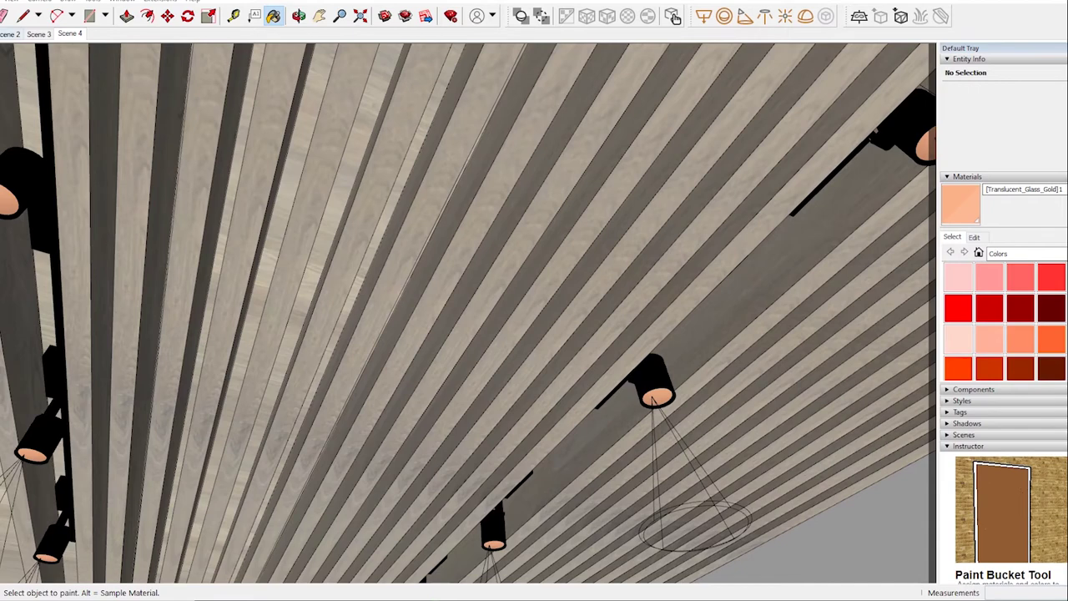
# Step: Page through the saved scenes to the living and dining view with the pink sofas
pyautogui.press('space')
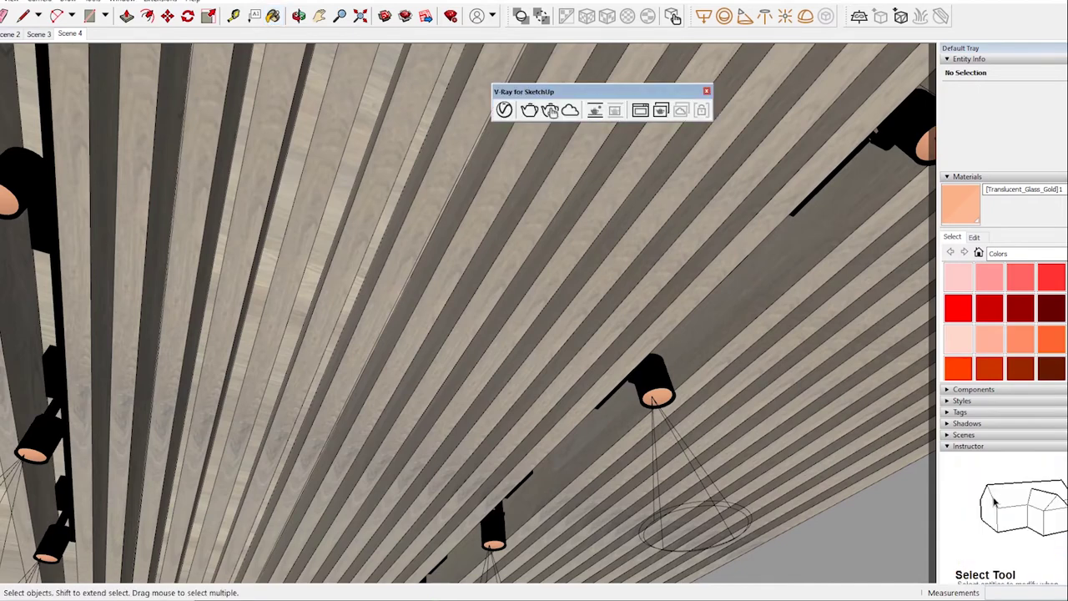
pyautogui.press('pagedown')
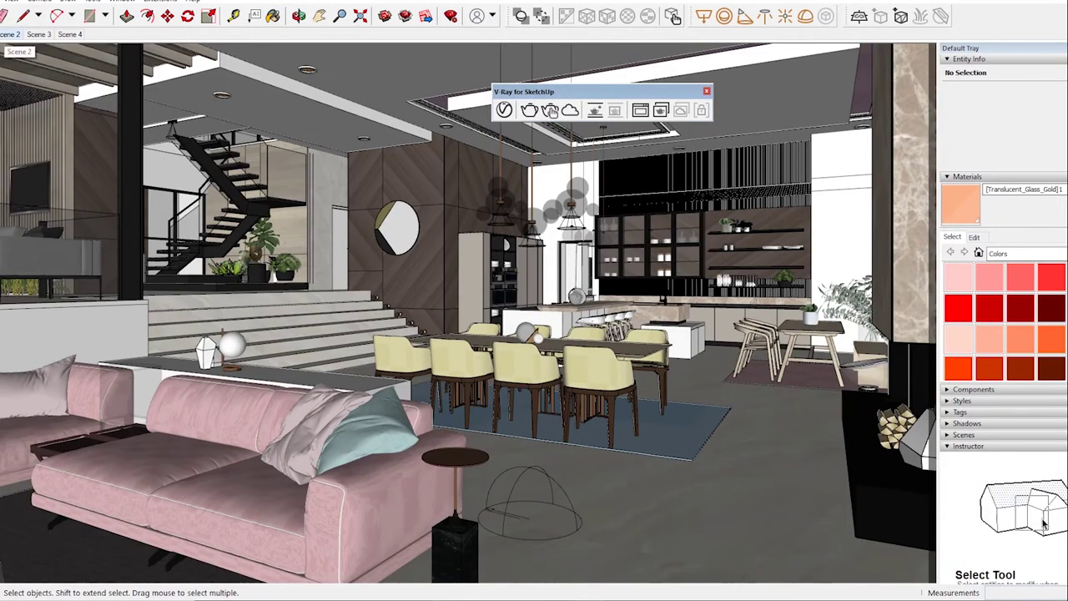
pyautogui.press('pagedown')
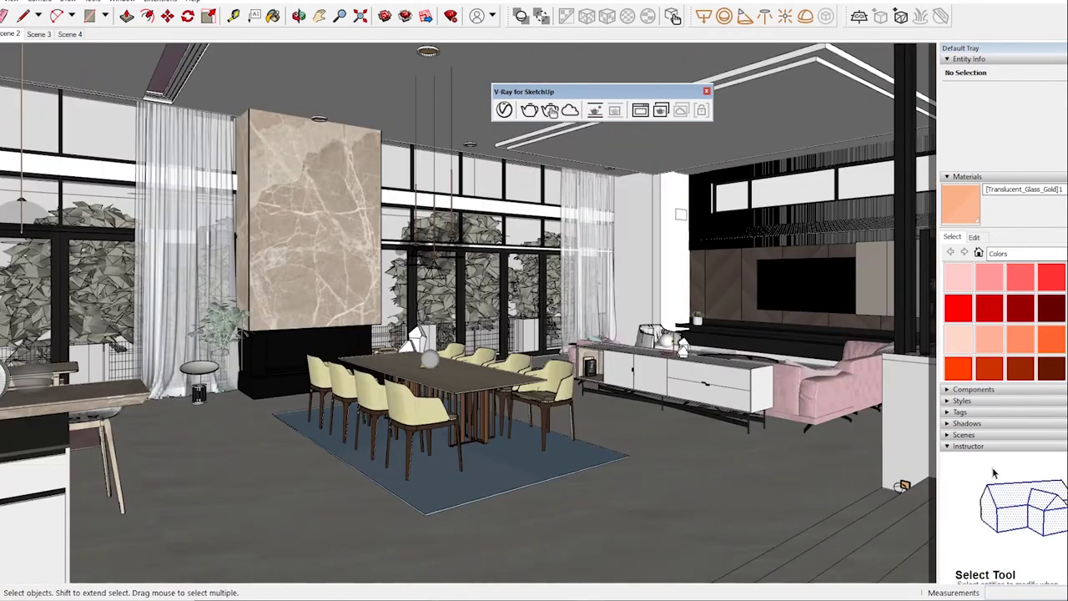
pyautogui.press('pagedown')
pyautogui.press('pagedown')
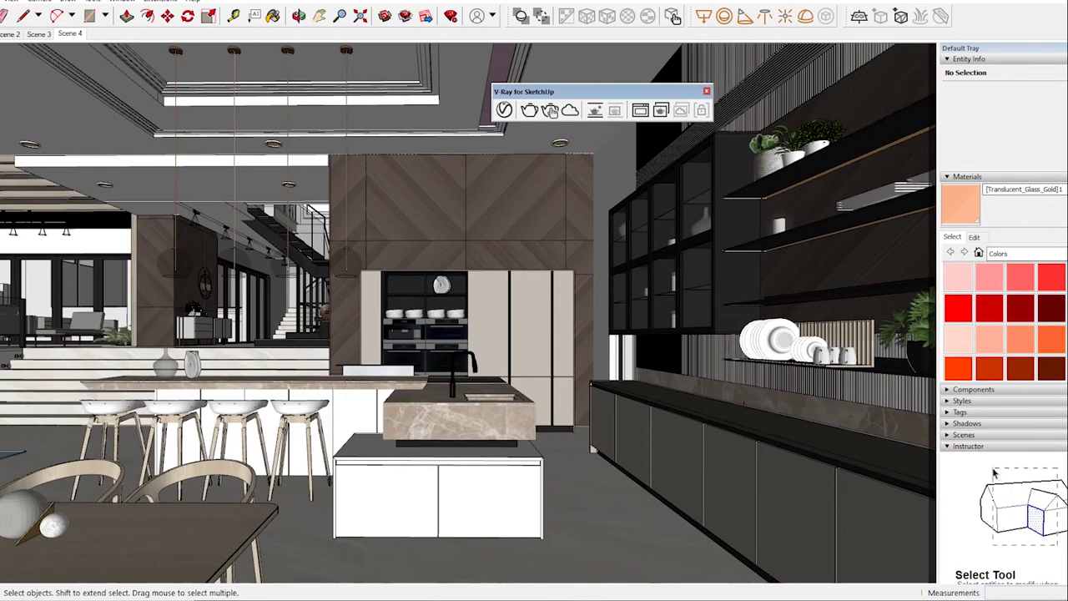
pyautogui.press('pagedown')
pyautogui.press('pagedown')
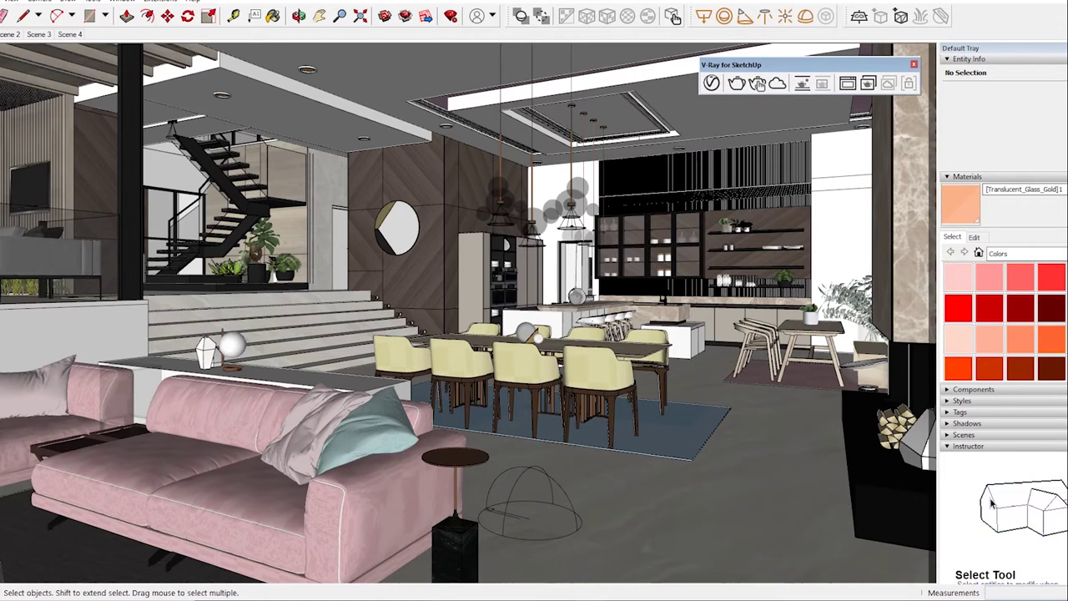
pyautogui.click(711, 82)
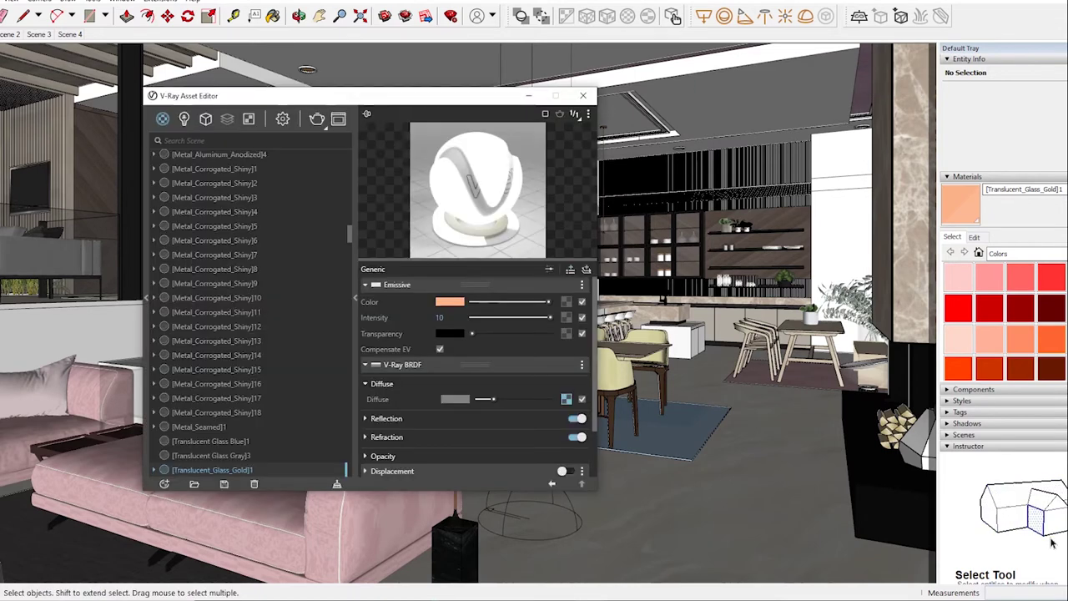
# Step: Set Max Subdivs 24, Bucket Size 72 and a Triangle antialiasing filter in the render settings
pyautogui.click(282, 119)
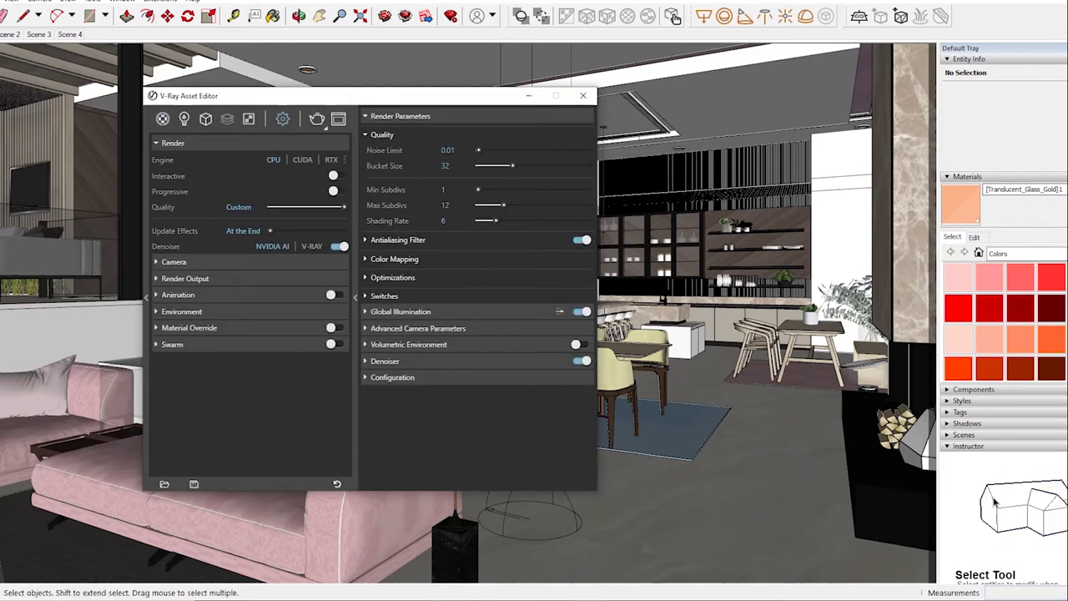
pyautogui.click(444, 204)
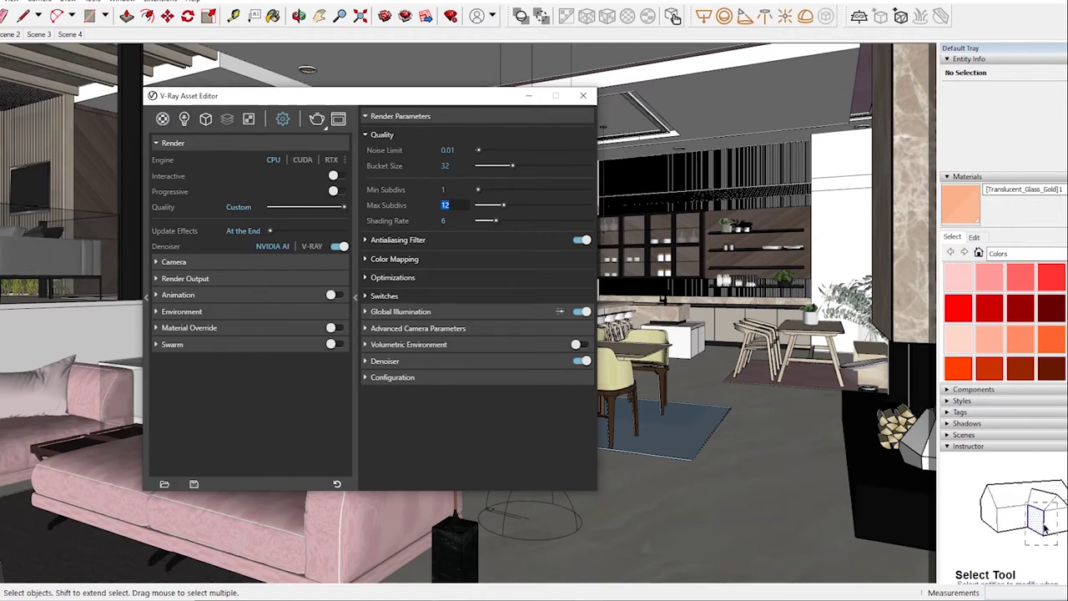
pyautogui.write('24')
pyautogui.click(445, 165)
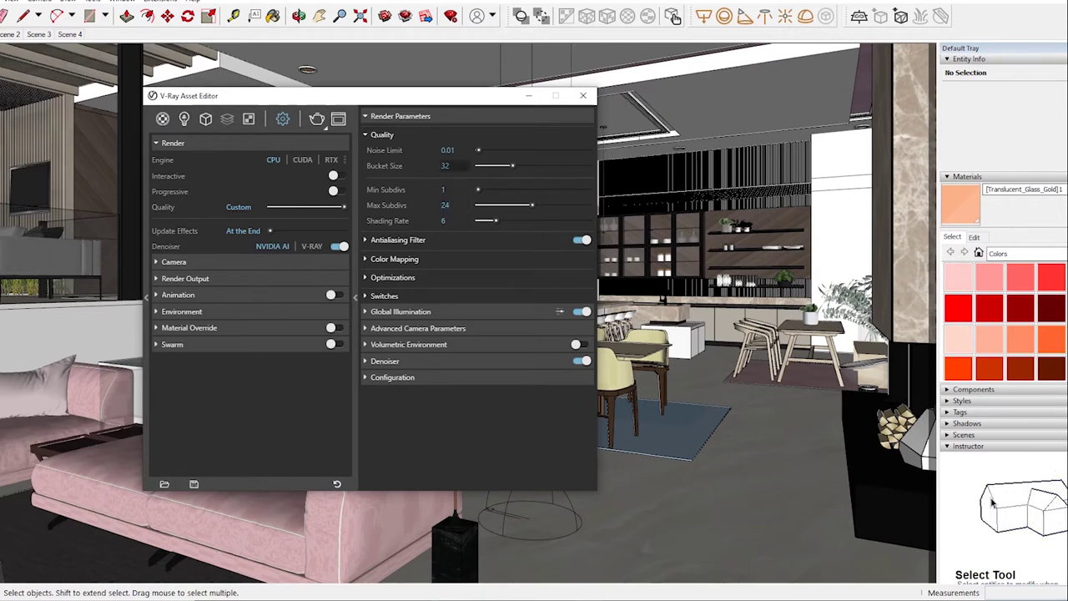
pyautogui.write('72')
pyautogui.press('Return')
pyautogui.click(398, 240)
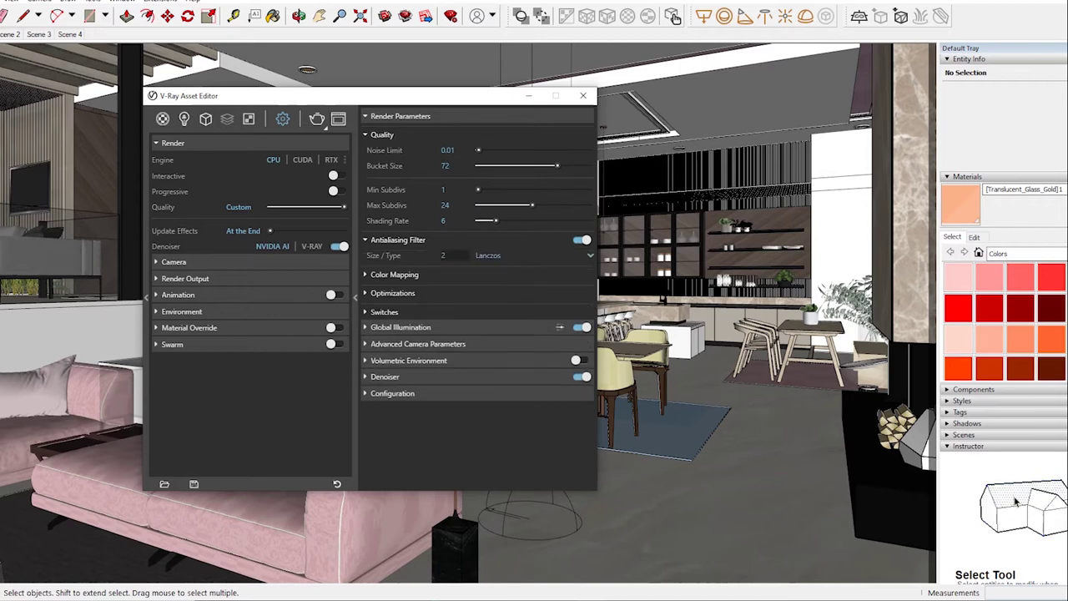
pyautogui.click(534, 256)
pyautogui.click(488, 318)
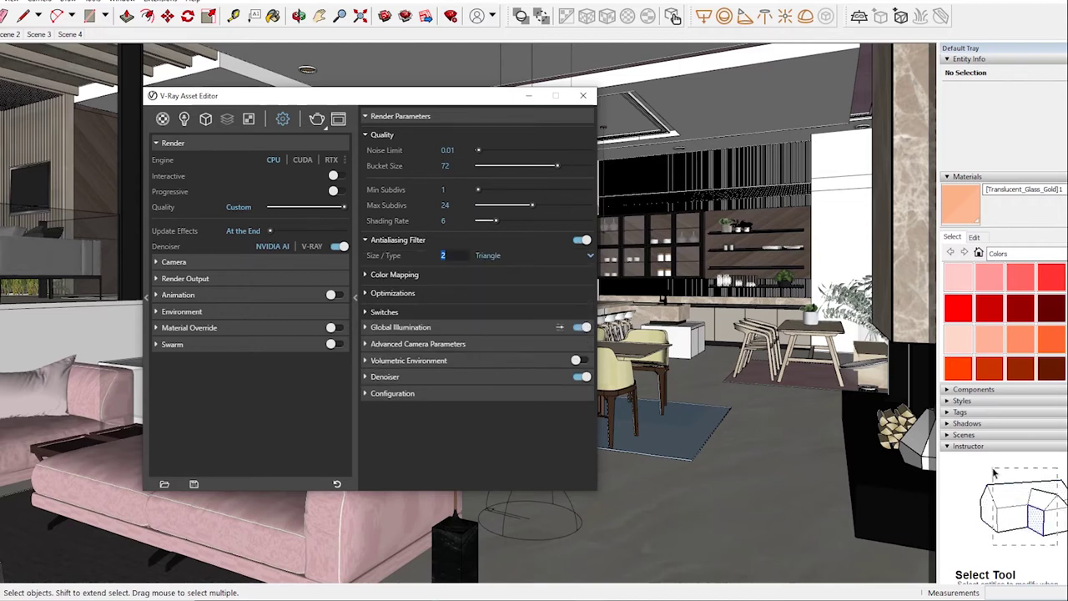
pyautogui.write('1')
pyautogui.click(395, 275)
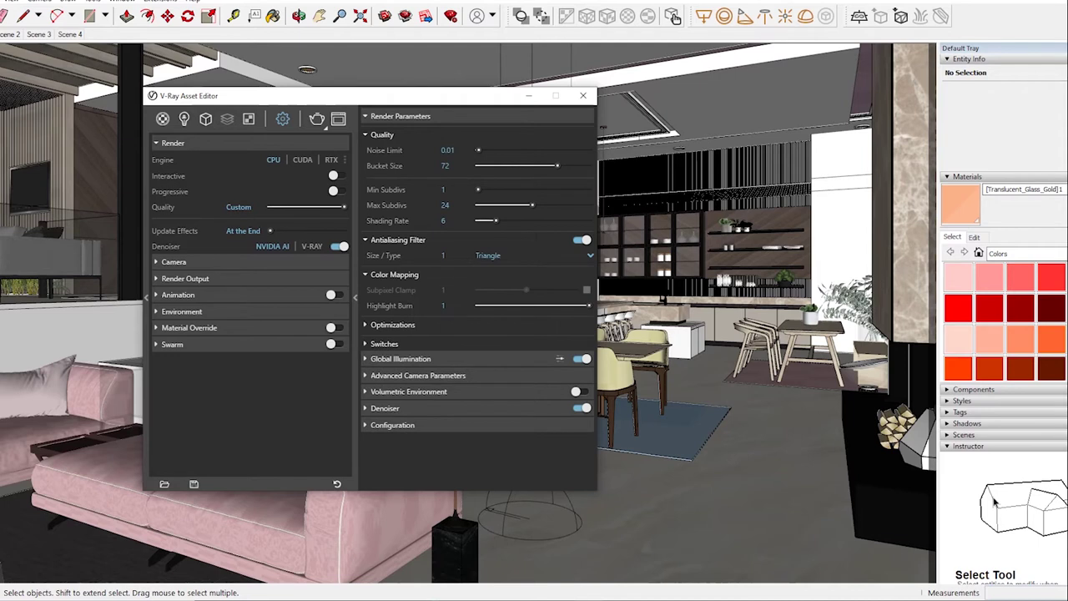
pyautogui.click(395, 274)
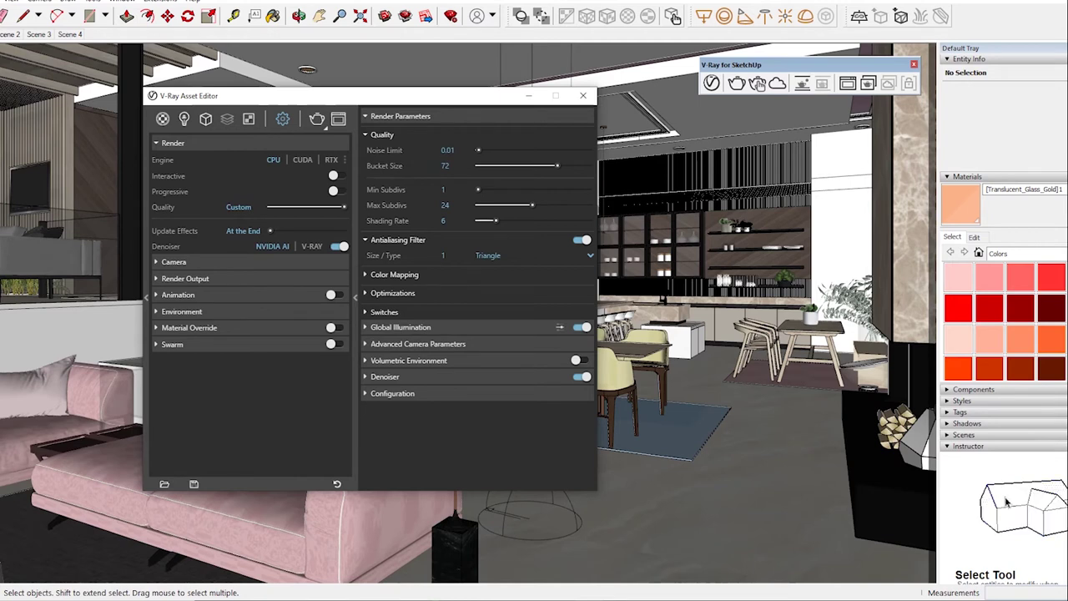
pyautogui.click(395, 274)
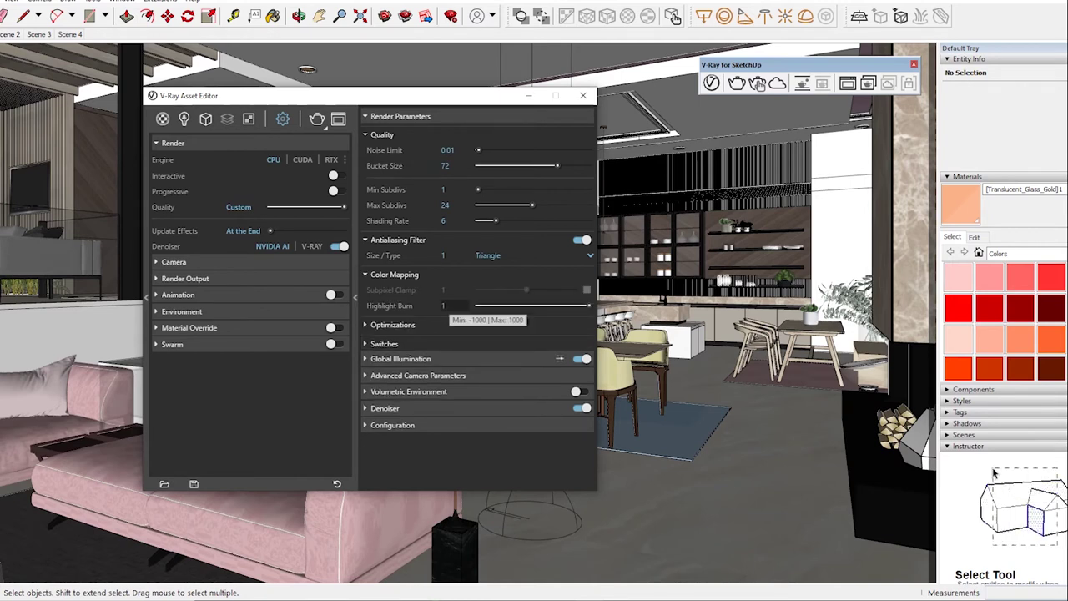
# Step: Set Highlight Burn to 0.5, Secondary Rays to Light cache and Irradiance Map Subdivs to 80
pyautogui.click(444, 305)
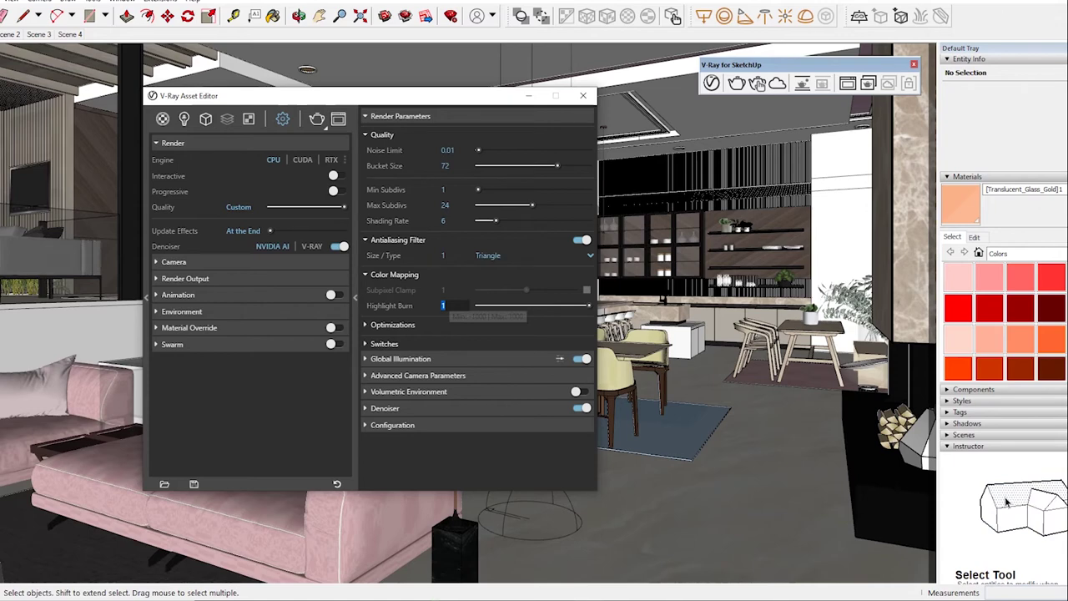
pyautogui.write('0')
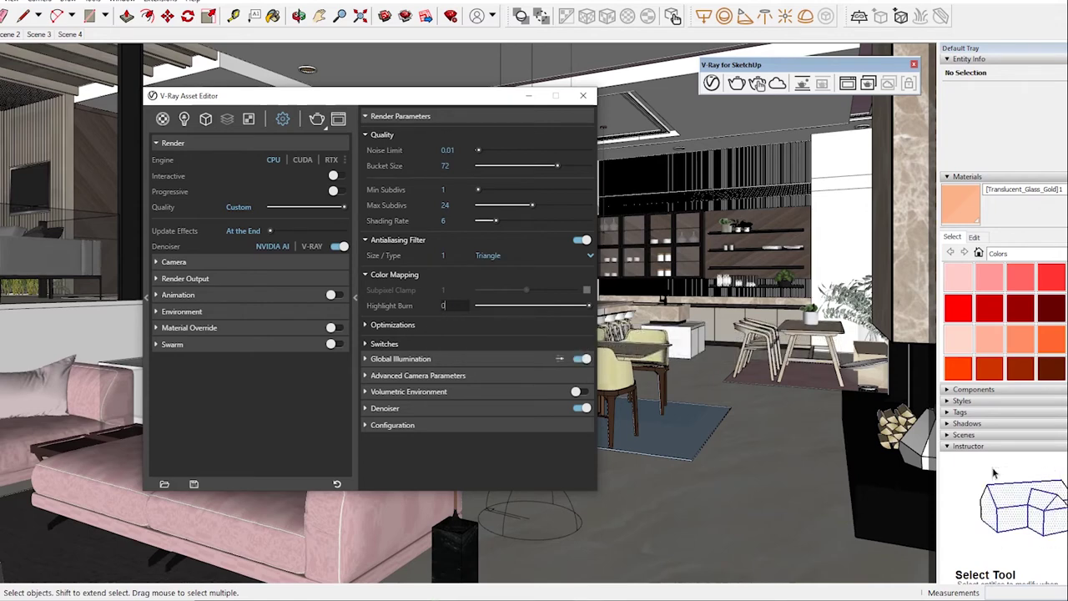
pyautogui.write('.5')
pyautogui.press('Return')
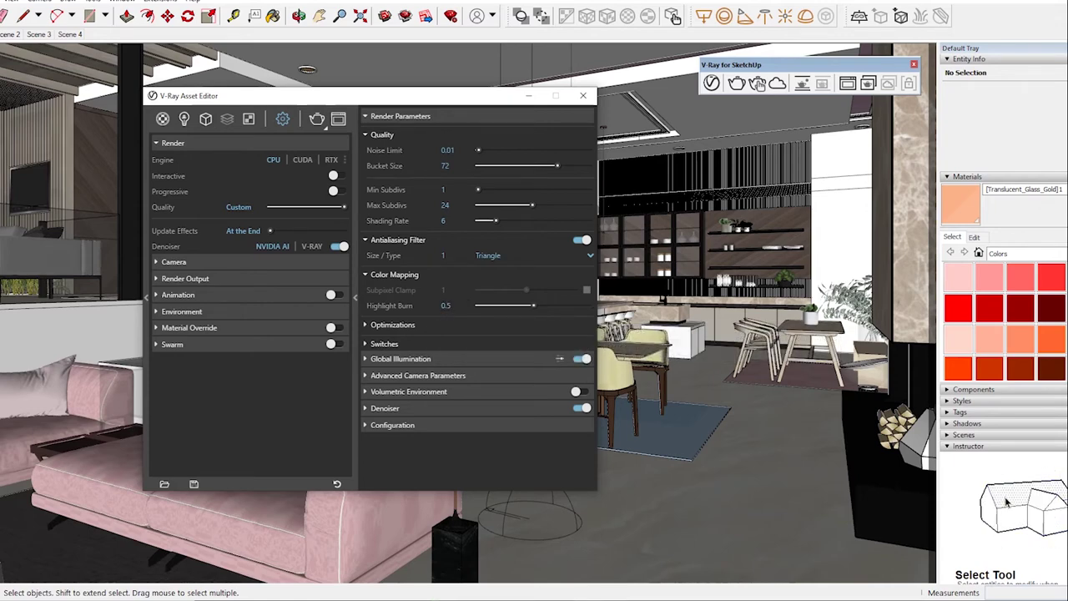
pyautogui.press('Return')
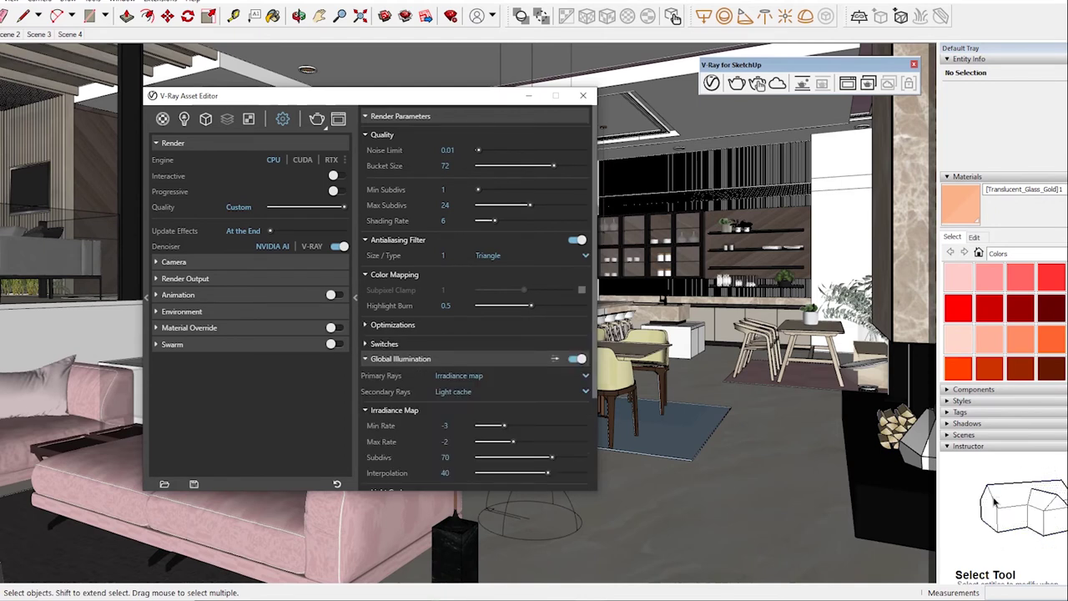
pyautogui.click(467, 391)
pyautogui.click(459, 407)
pyautogui.click(467, 391)
pyautogui.click(454, 422)
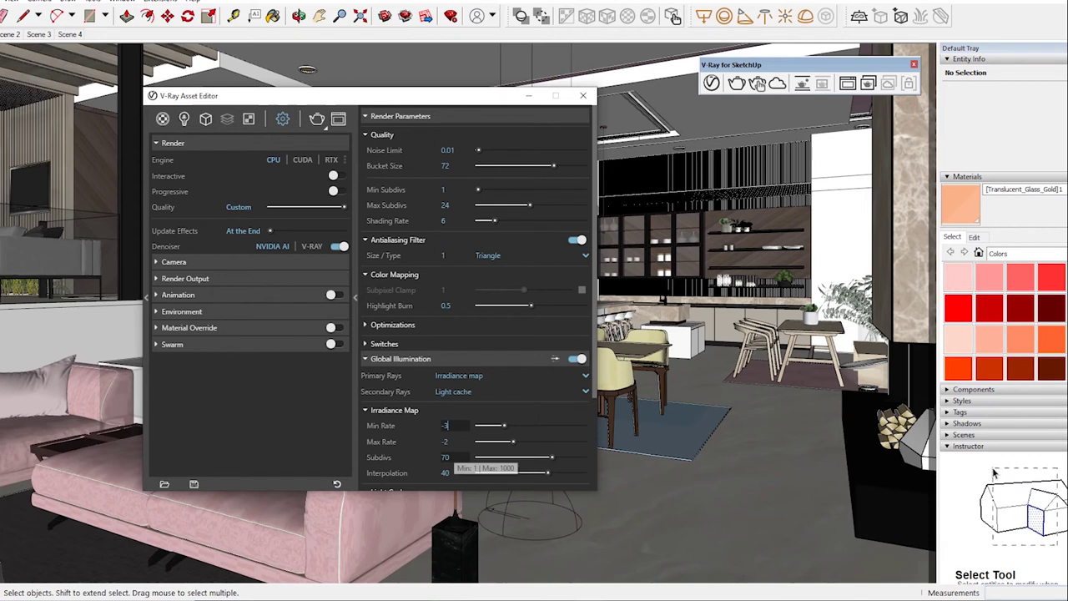
pyautogui.doubleClick(445, 457)
pyautogui.write('80')
pyautogui.press('Return')
pyautogui.write('50')
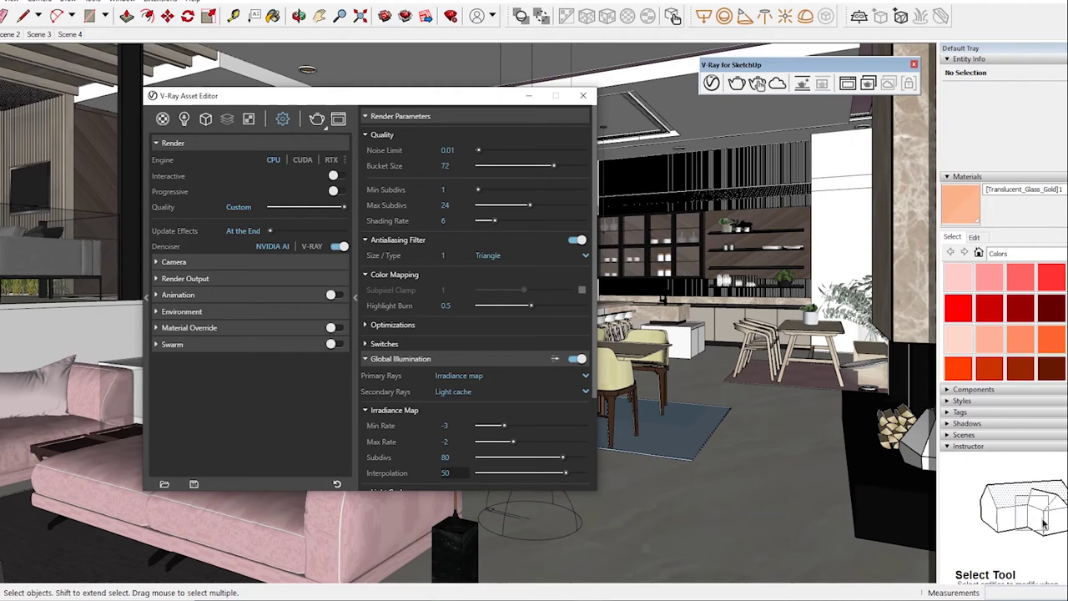
# Step: Set Light Cache Subdivs to 1200, Sample Size to 0.02 and Retrace to 2
pyautogui.scroll(-2, 474, 334)
pyautogui.scroll(-2, 455, 388)
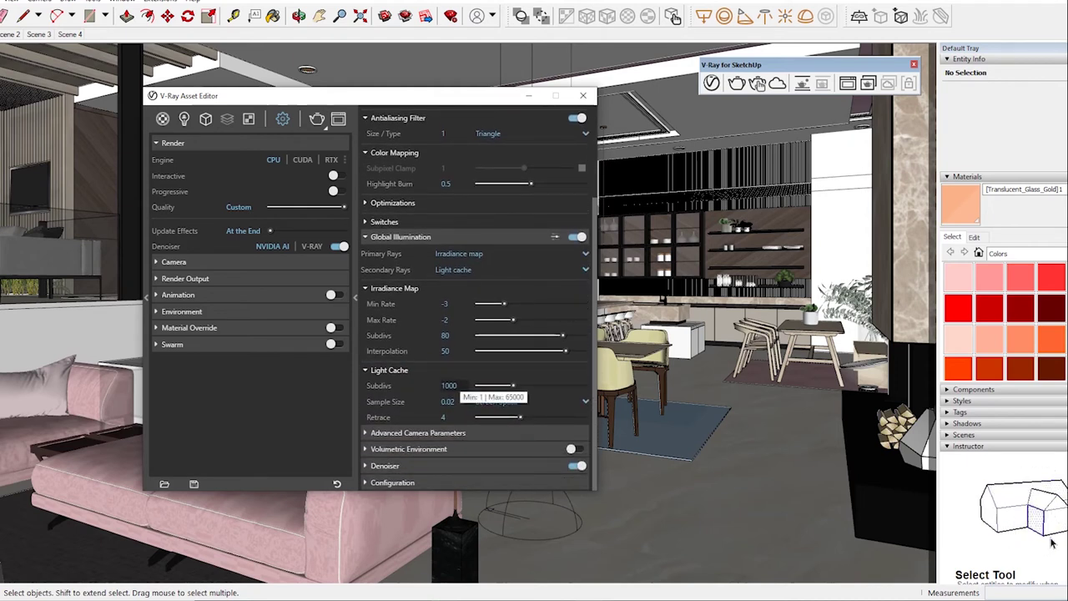
pyautogui.press('BackSpace')
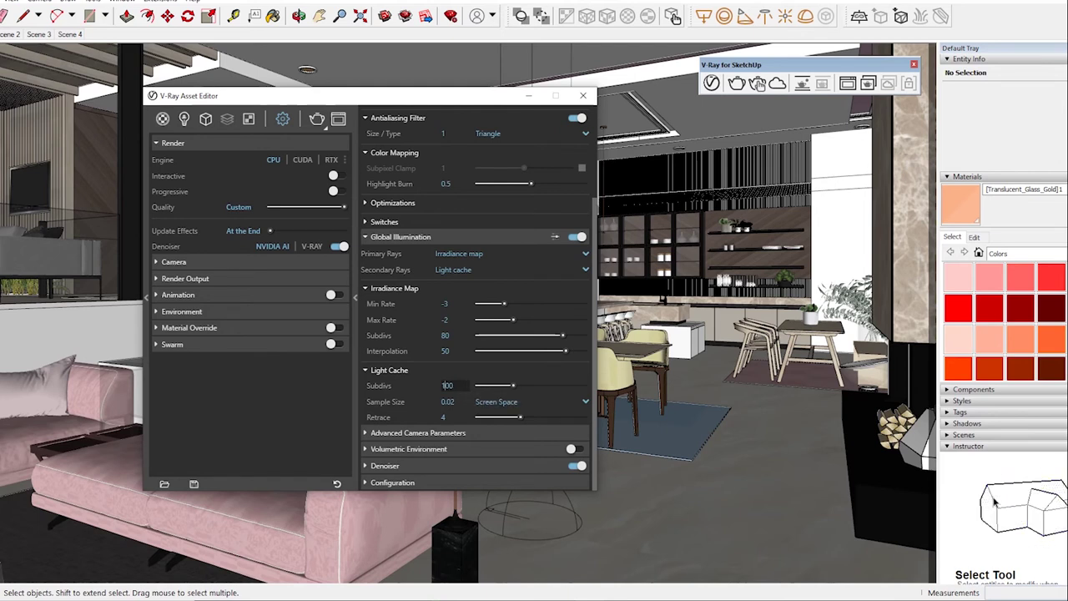
pyautogui.write('2')
pyautogui.press('Tab')
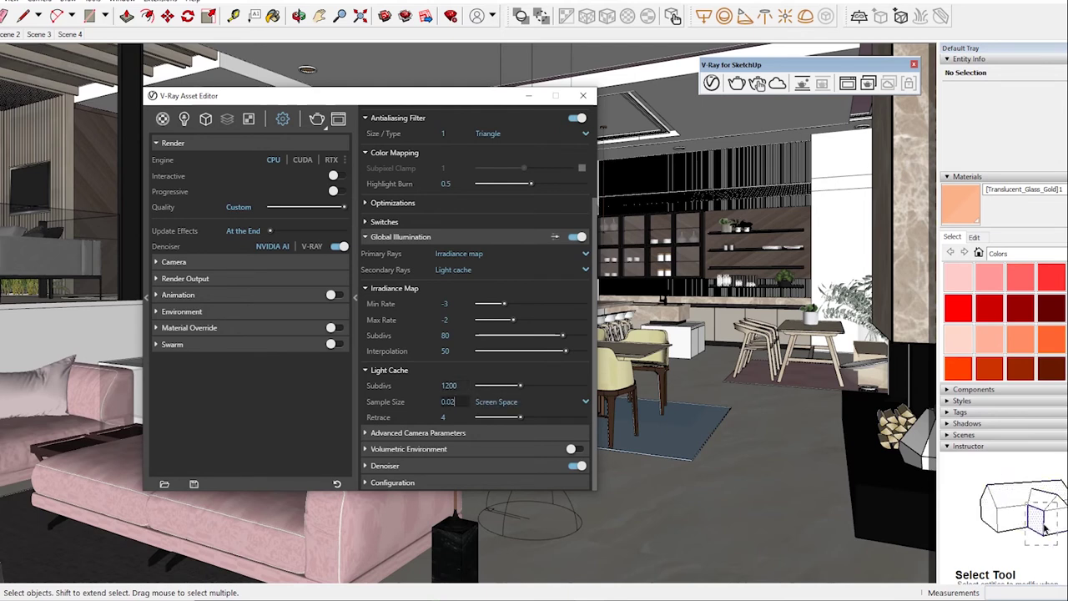
pyautogui.press('BackSpace')
pyautogui.write('2')
pyautogui.press('Return')
pyautogui.press('Tab')
pyautogui.press('Return')
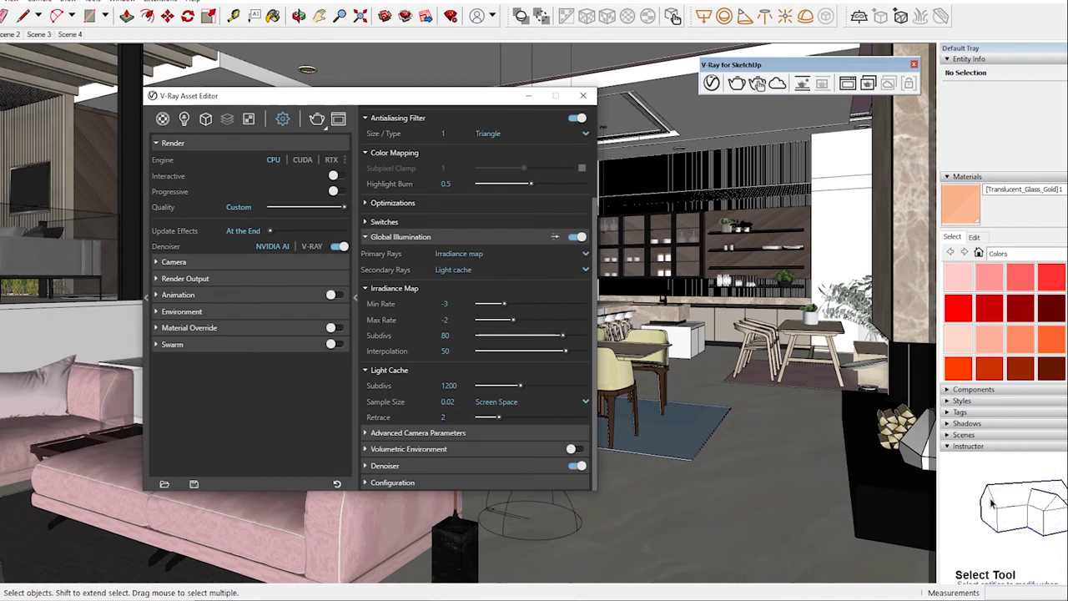
# Step: Check the Camera, Render Output and Environment rollouts, then close the Asset Editor
pyautogui.click(173, 261)
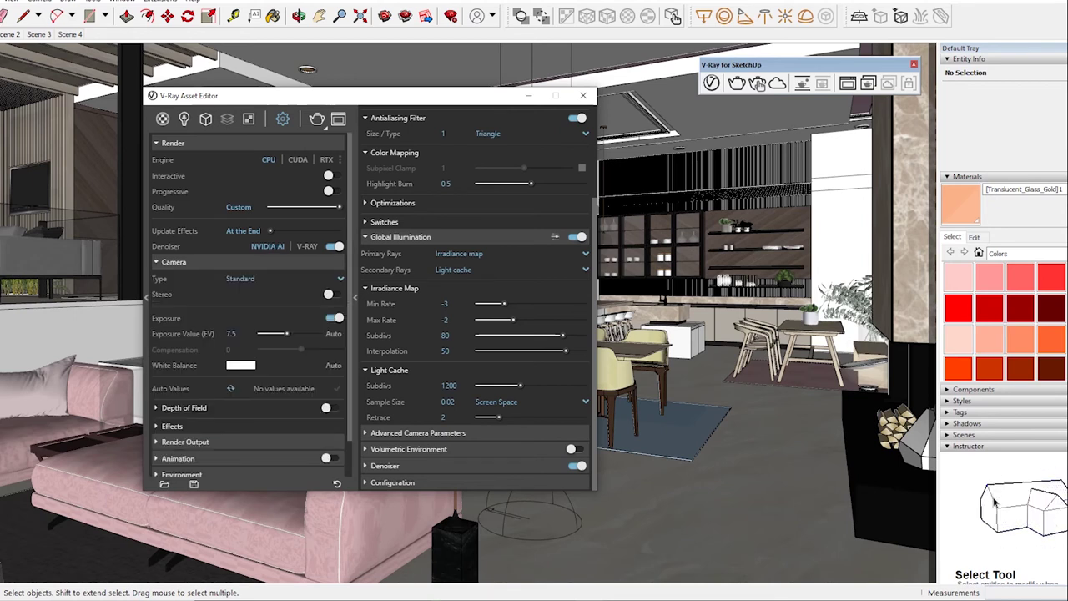
pyautogui.click(173, 262)
pyautogui.click(186, 278)
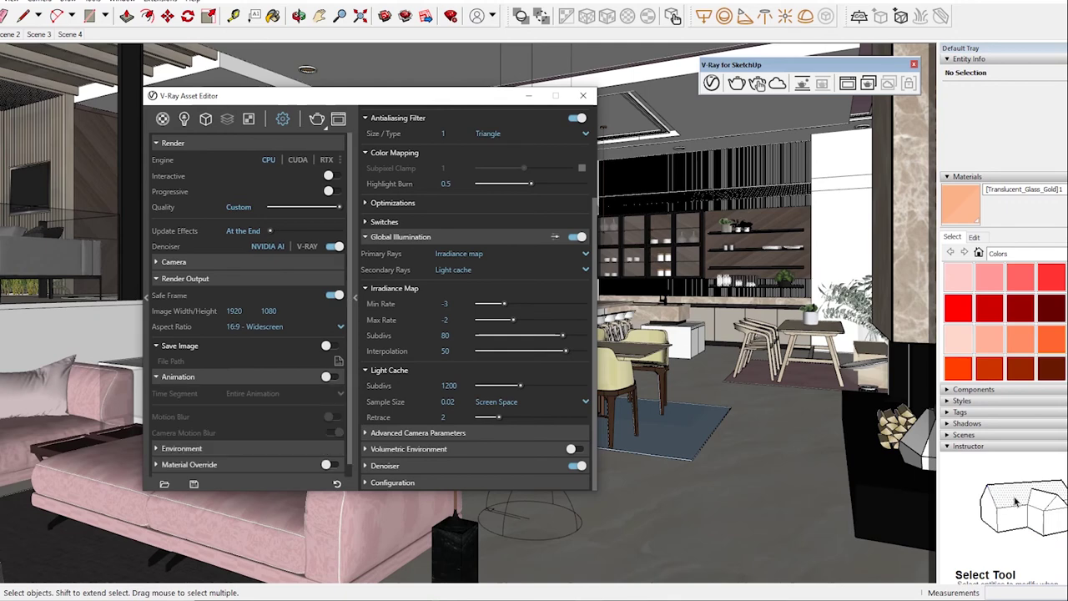
pyautogui.click(182, 393)
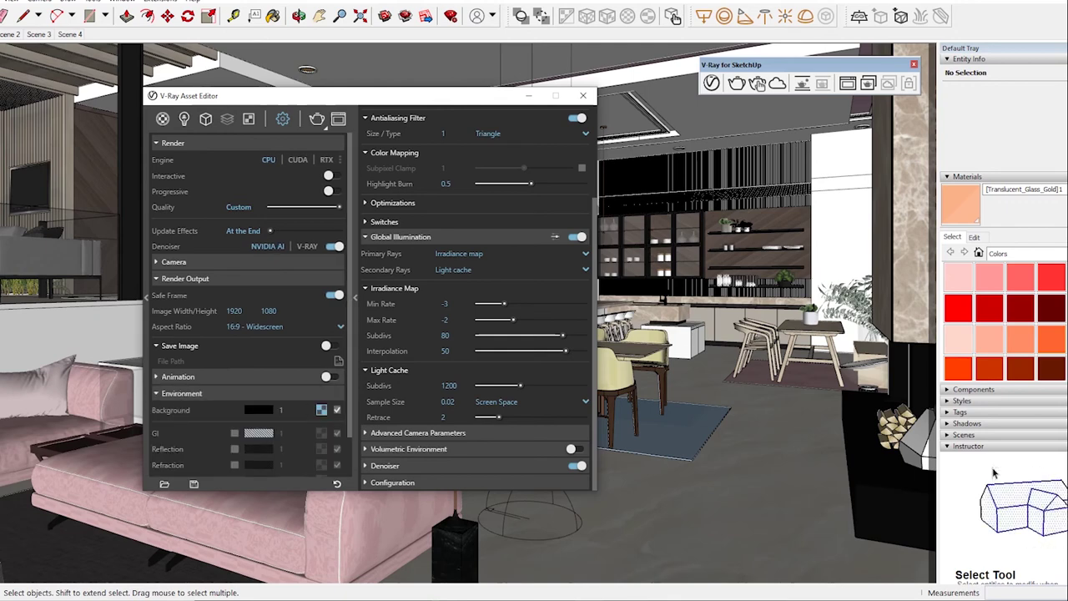
pyautogui.click(582, 95)
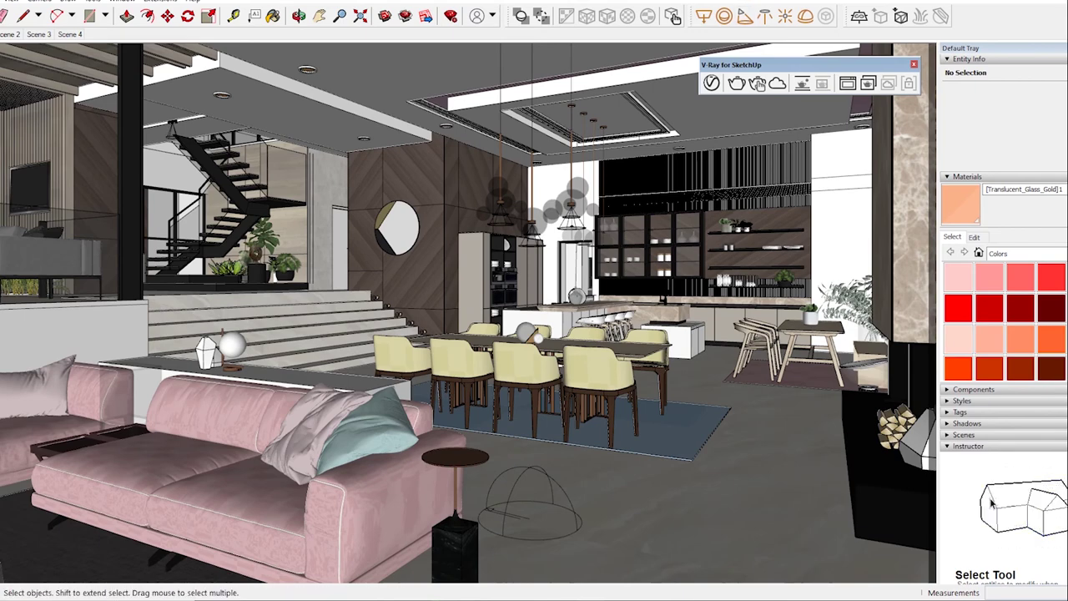
pyautogui.moveTo(735, 65); pyautogui.dragTo(740, 61)
# Step: Render the living and dining scene at 1920 × 1080 in the V-Ray frame buffer
pyautogui.click(742, 81)
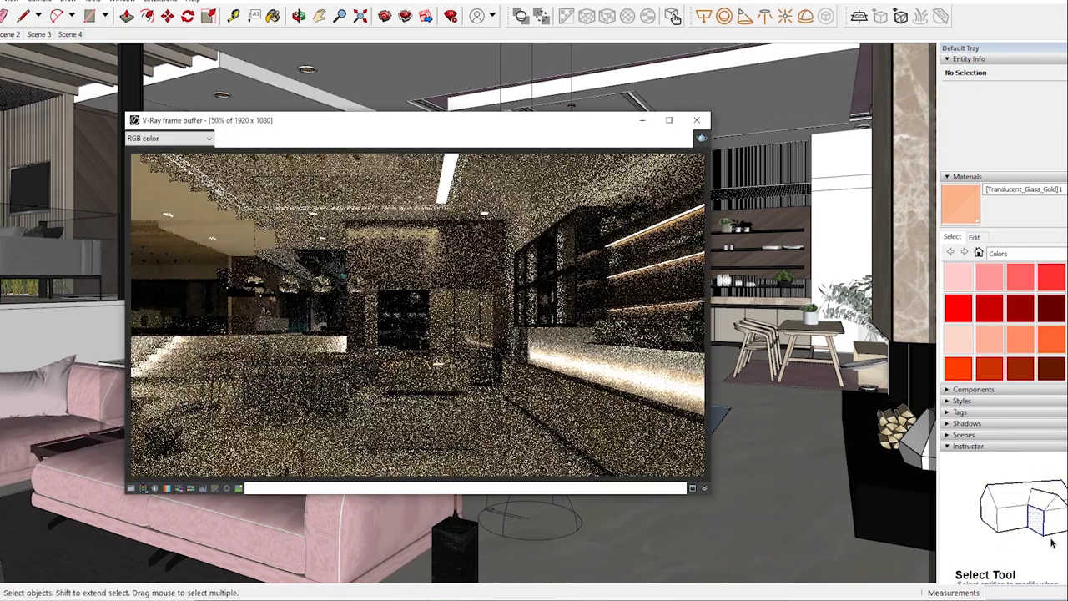